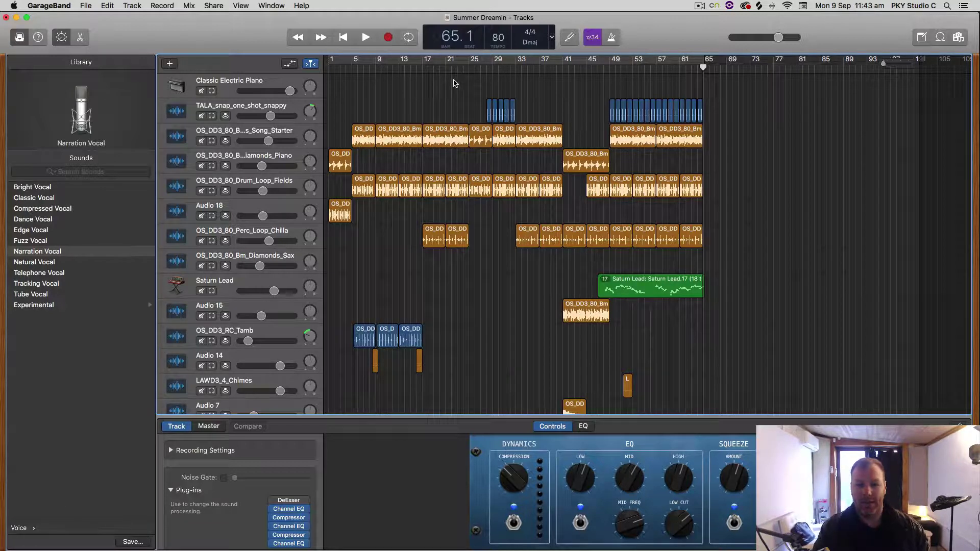
Start an MP3 export of the song to disk, then cancel it
left_click(250, 31)
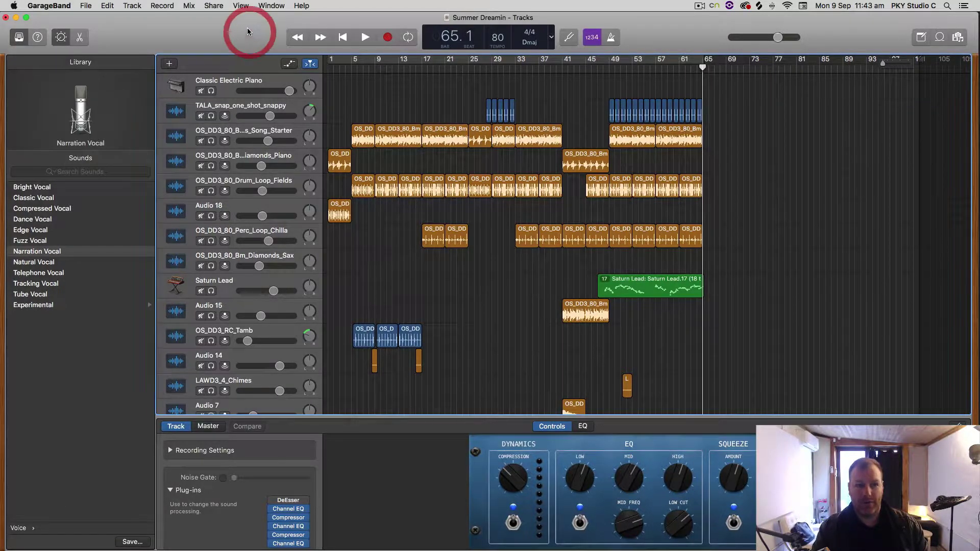
left_click(213, 6)
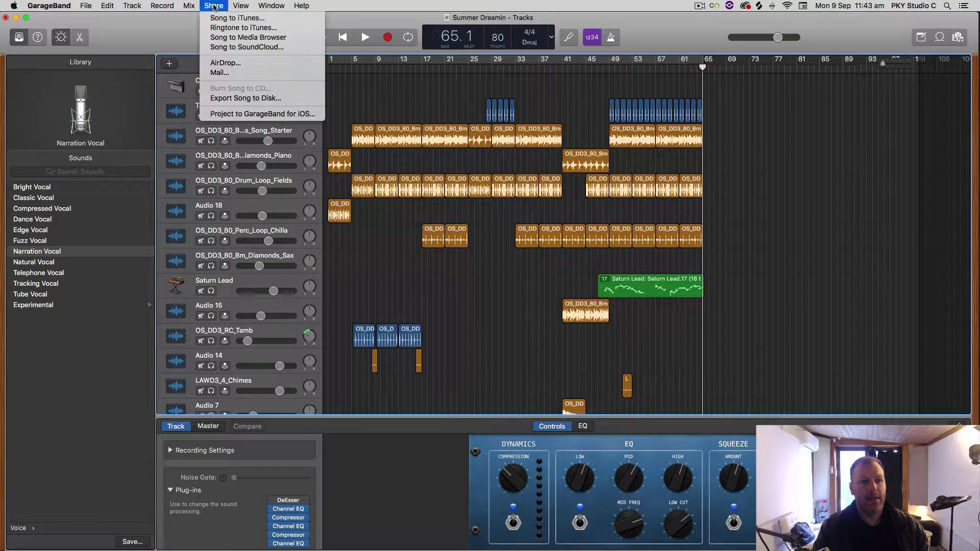
left_click(242, 99)
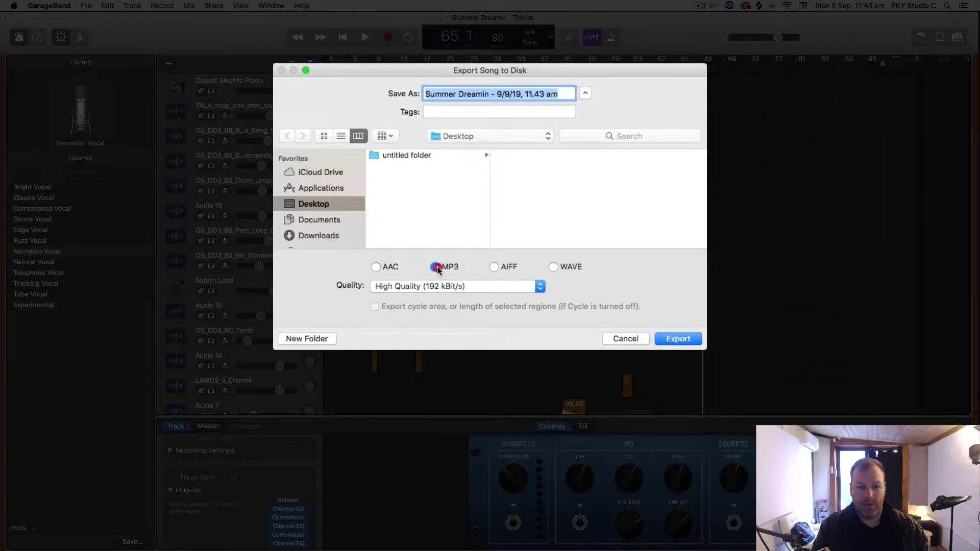
left_click(435, 268)
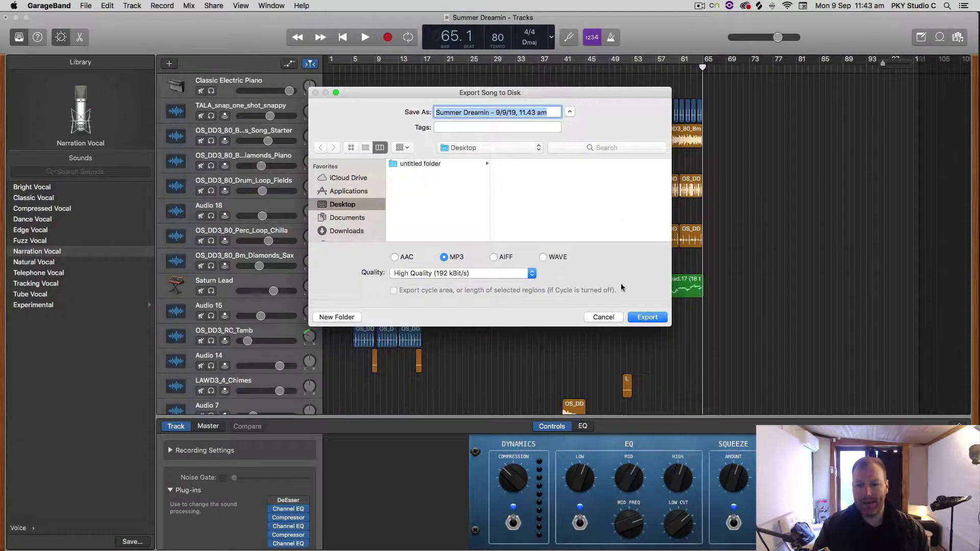
left_click(602, 317)
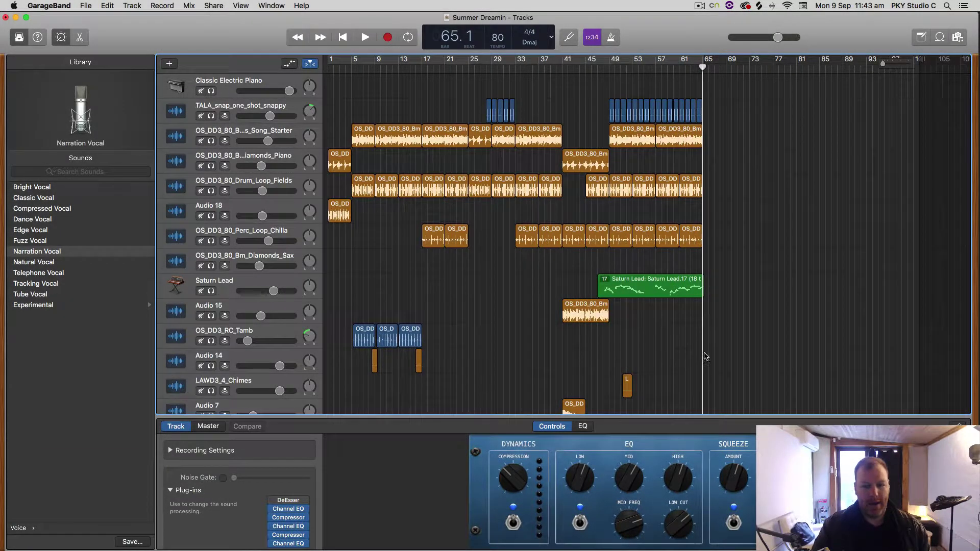
Play the song's ending near bar 64, then put the playhead back at bar 1
scroll(707, 356, "down", 10)
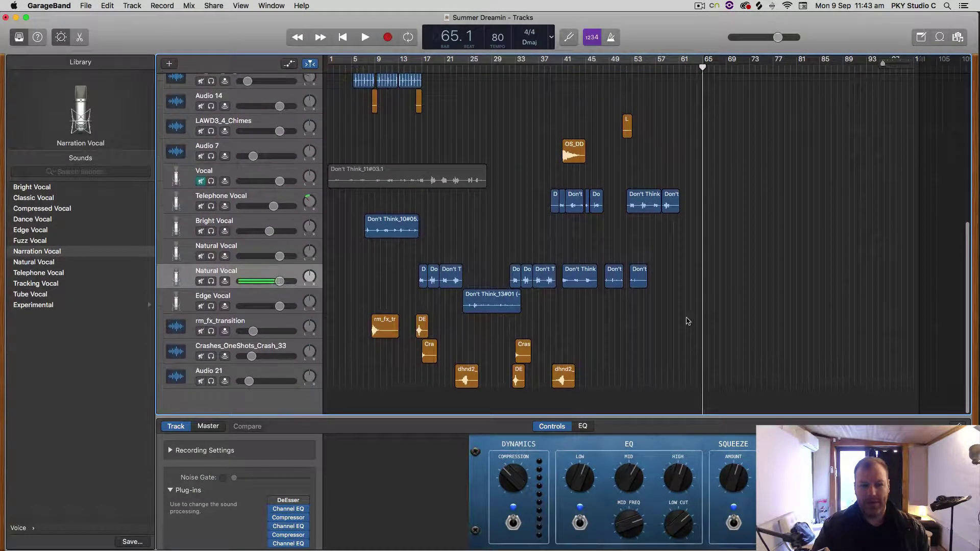
scroll(690, 319, "up", 10)
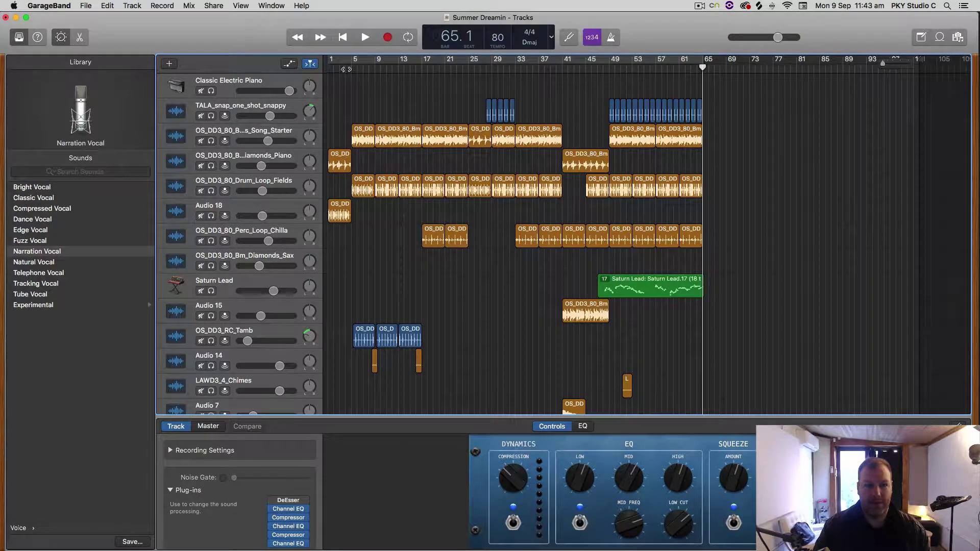
left_click(327, 63)
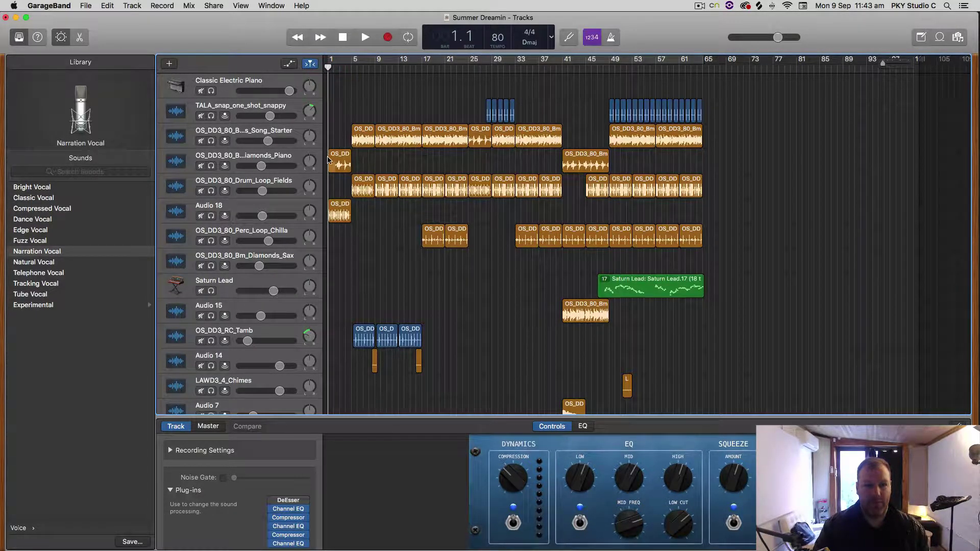
left_click_drag(329, 68, 704, 55)
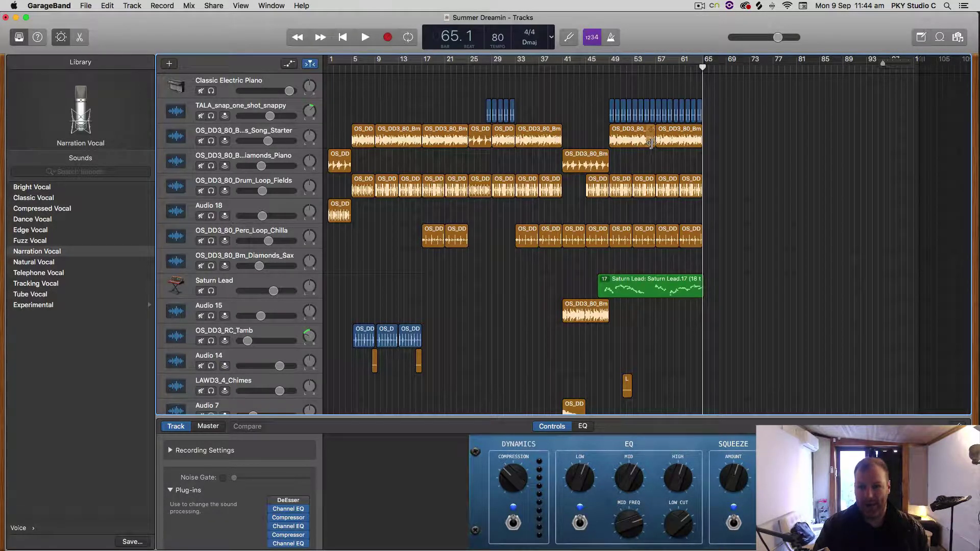
left_click(330, 72)
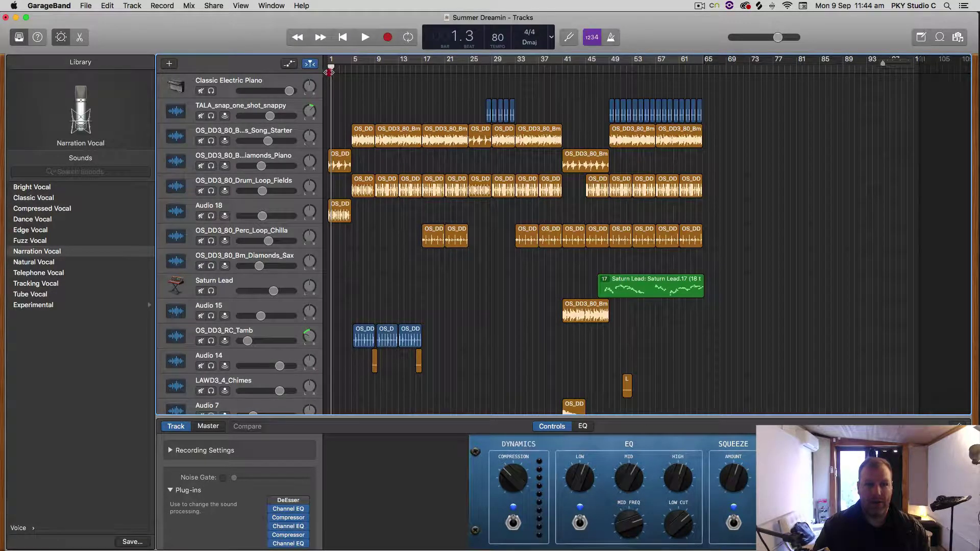
left_click(328, 63)
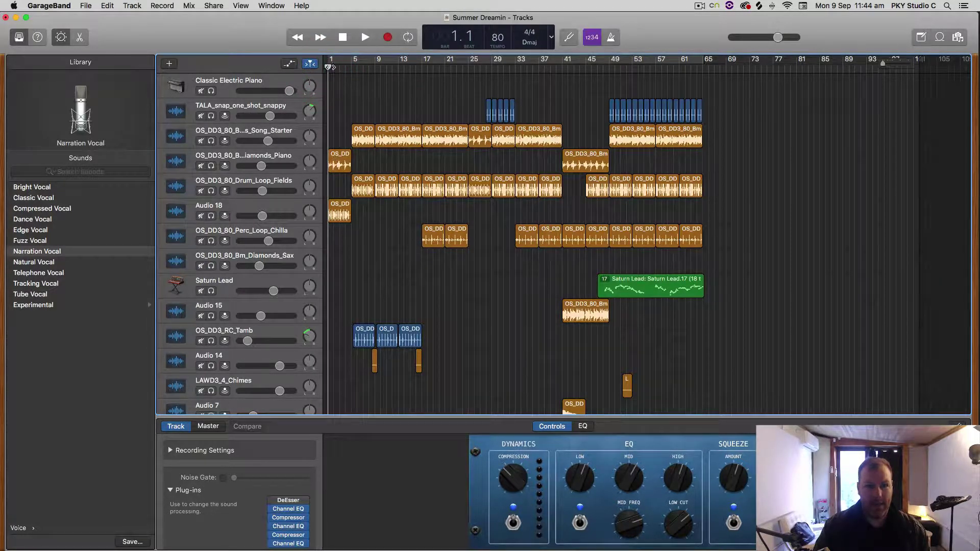
Move the playhead to bar 5 and enable Cycle so it spans bars 1 to 65
left_click_drag(330, 67, 352, 62)
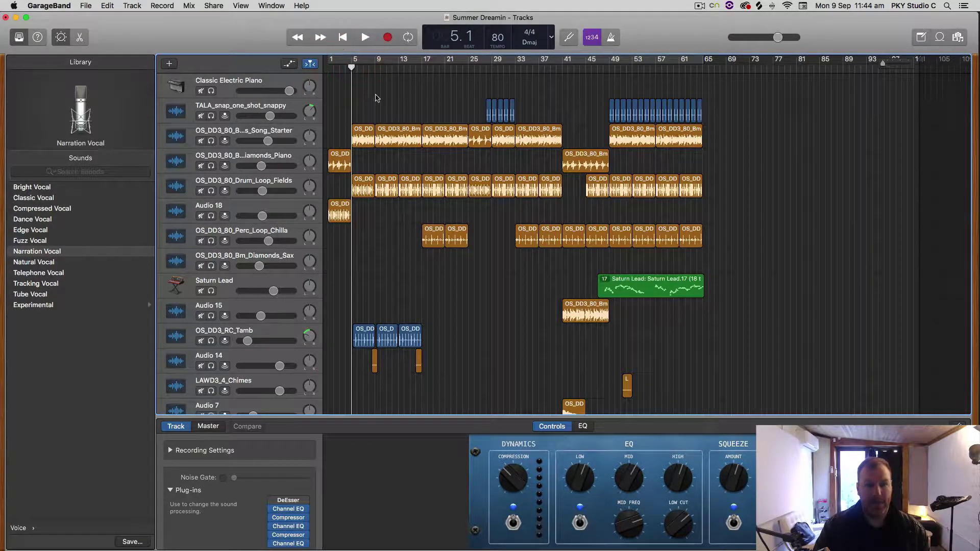
left_click(338, 94)
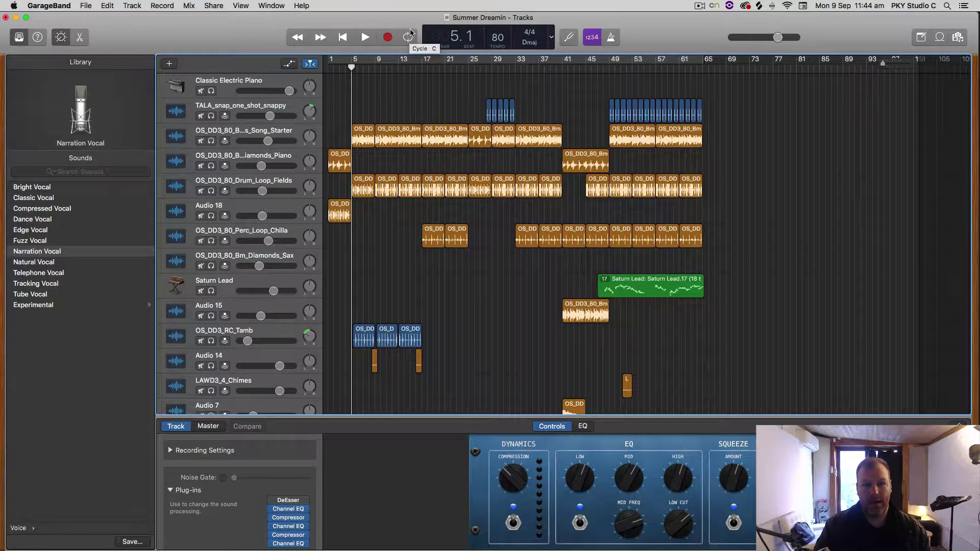
key("c")
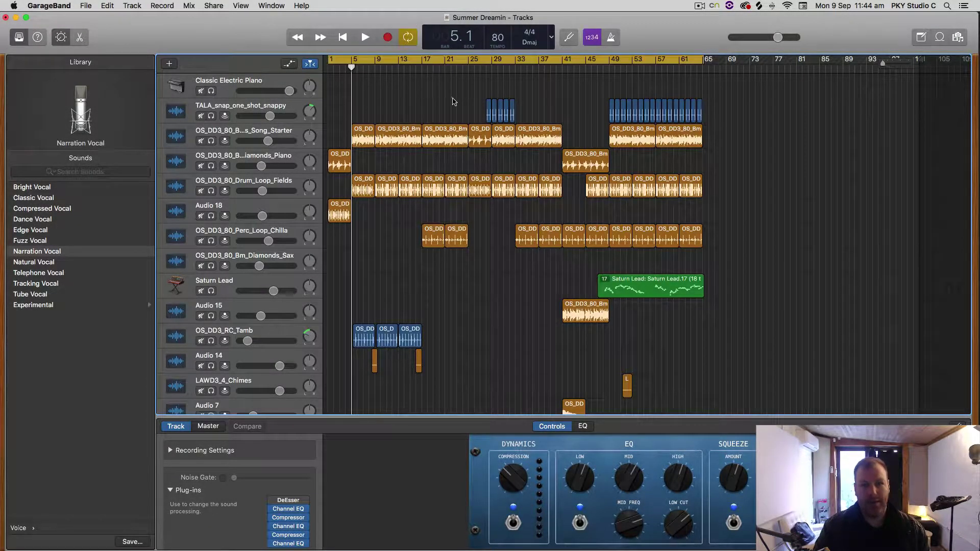
left_click(550, 61)
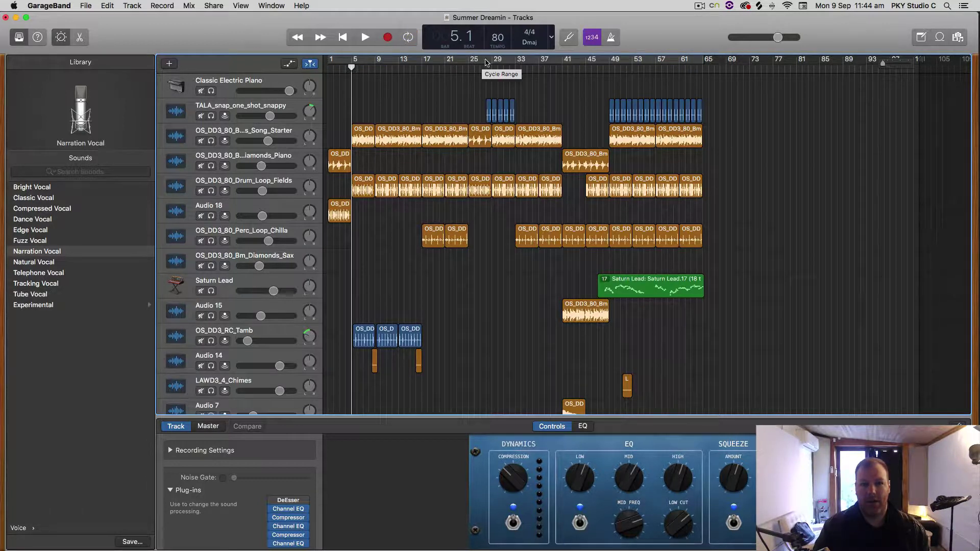
left_click(465, 61)
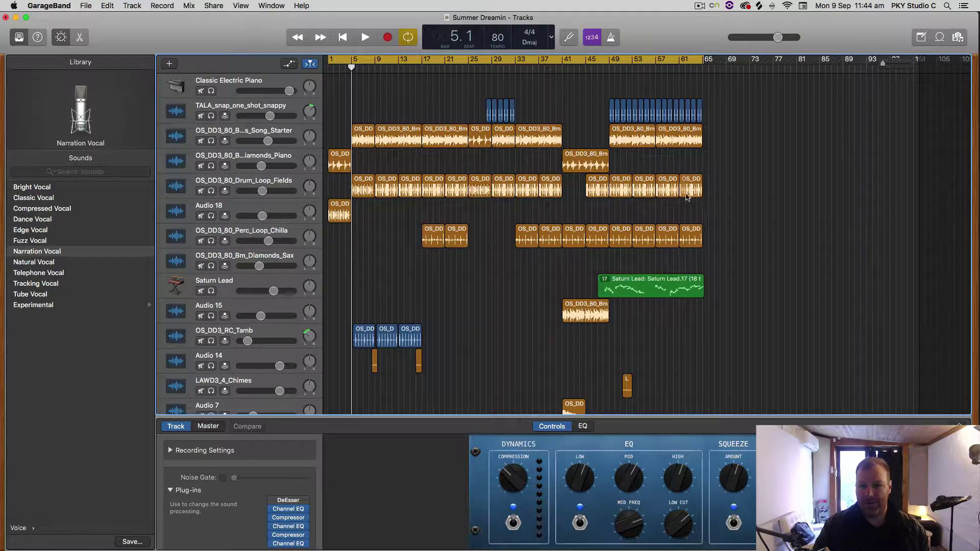
scroll(501, 249, "down", 10)
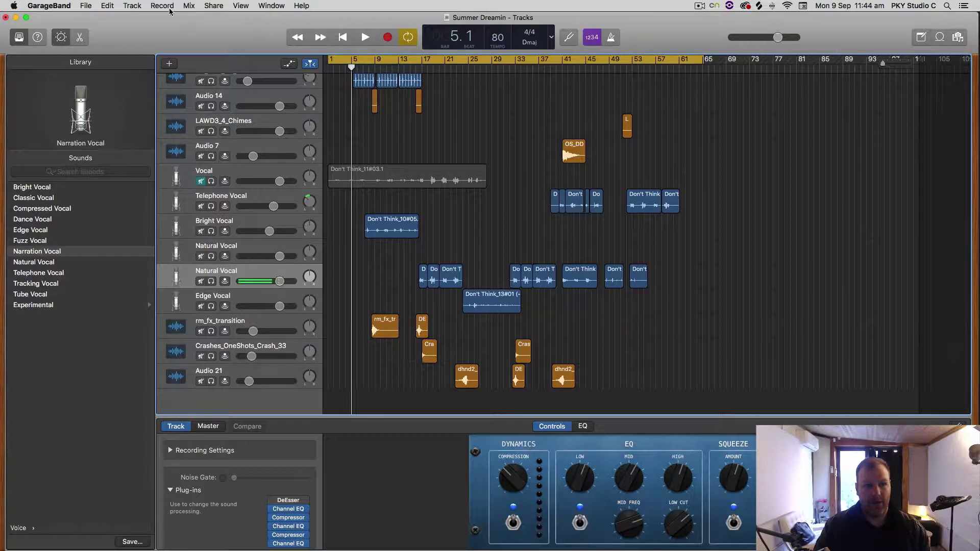
Choose Show Master Track from the Track menu and scroll down to it
left_click(132, 6)
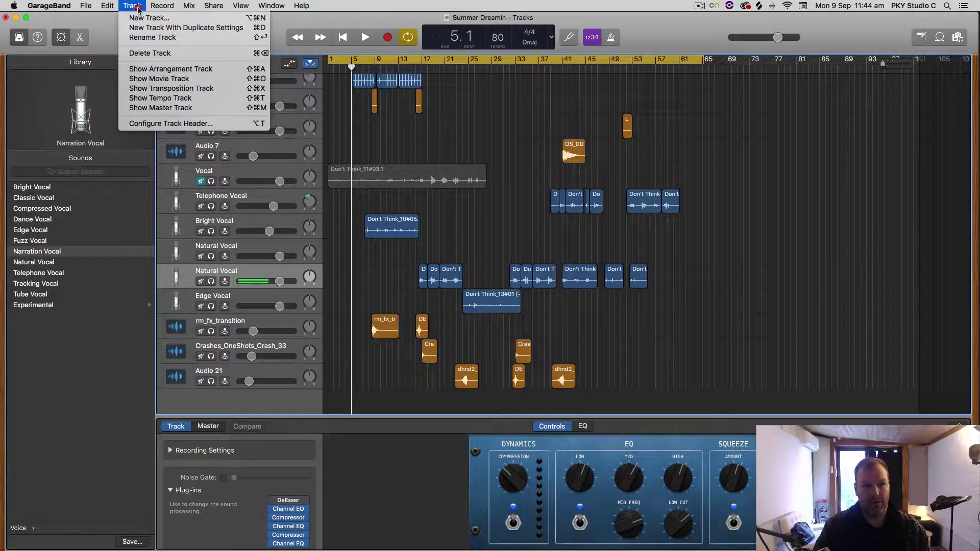
left_click(170, 108)
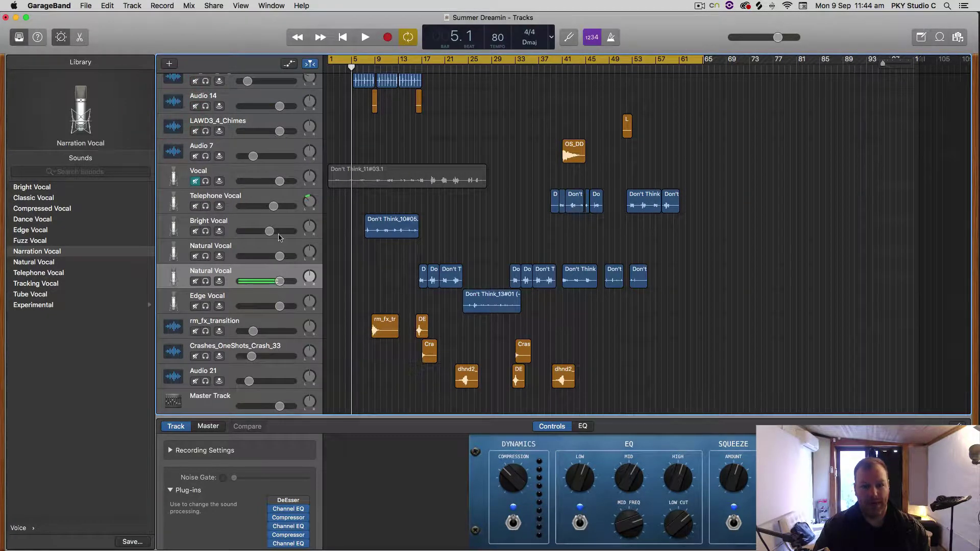
scroll(271, 232, "down", 2)
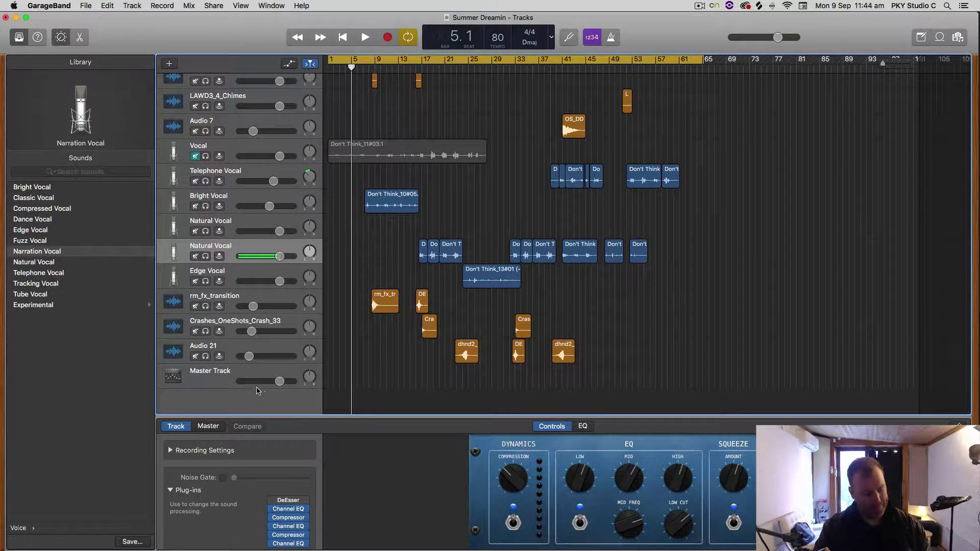
scroll(257, 391, "up", 2)
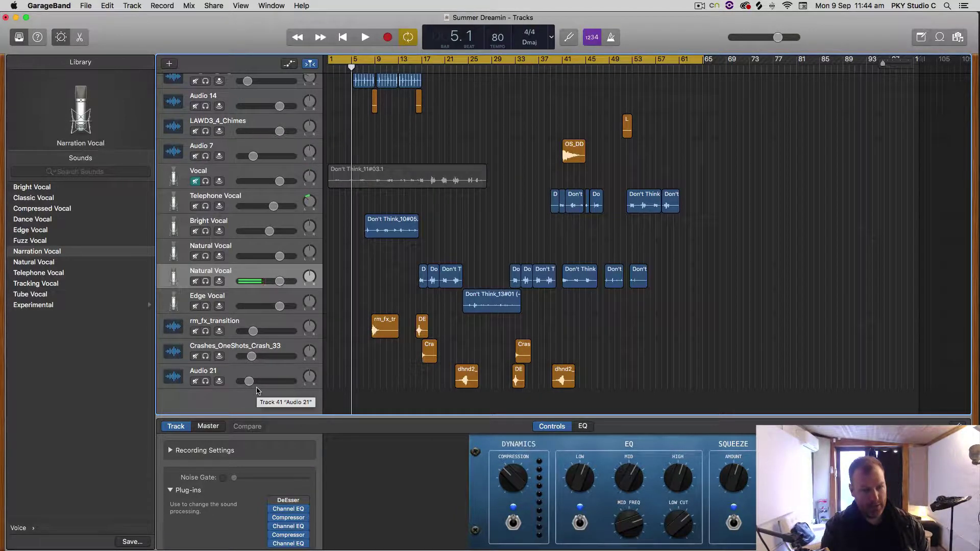
scroll(299, 381, "down", 2)
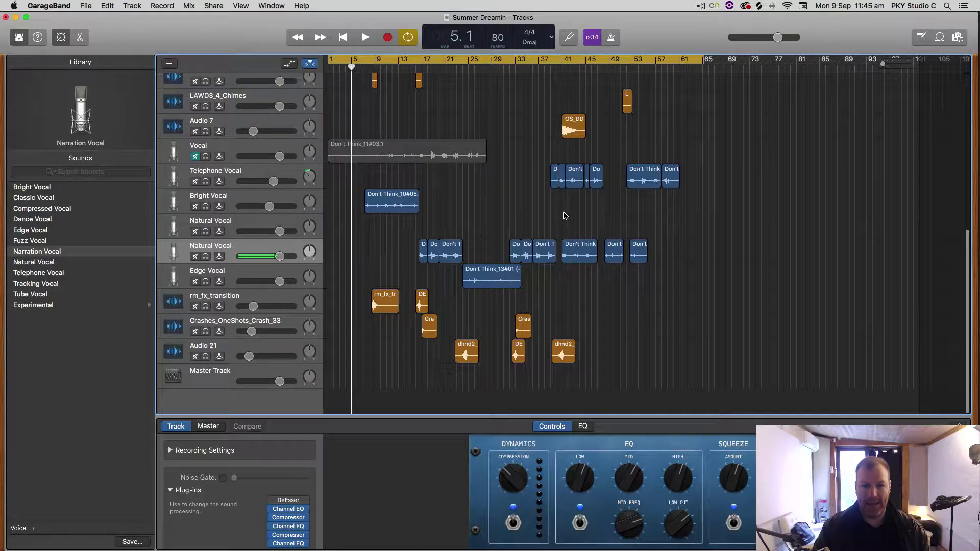
Show automation with A and drop the Master Track volume just after bar 61
key("a")
scroll(536, 229, "up", 5)
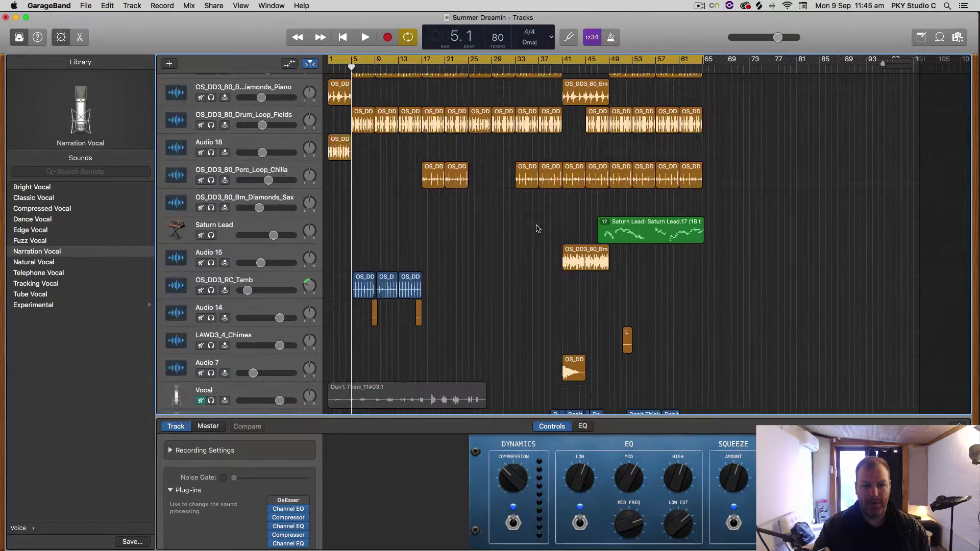
scroll(508, 212, "down", 10)
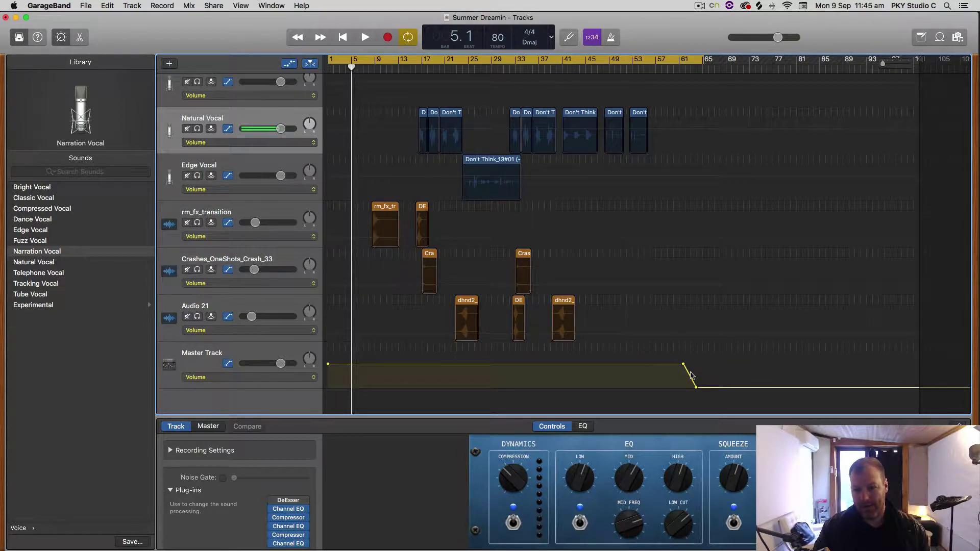
mouse_move(704, 60)
left_mouse_down()
mouse_move(385, 58)
mouse_move(697, 51)
left_mouse_up()
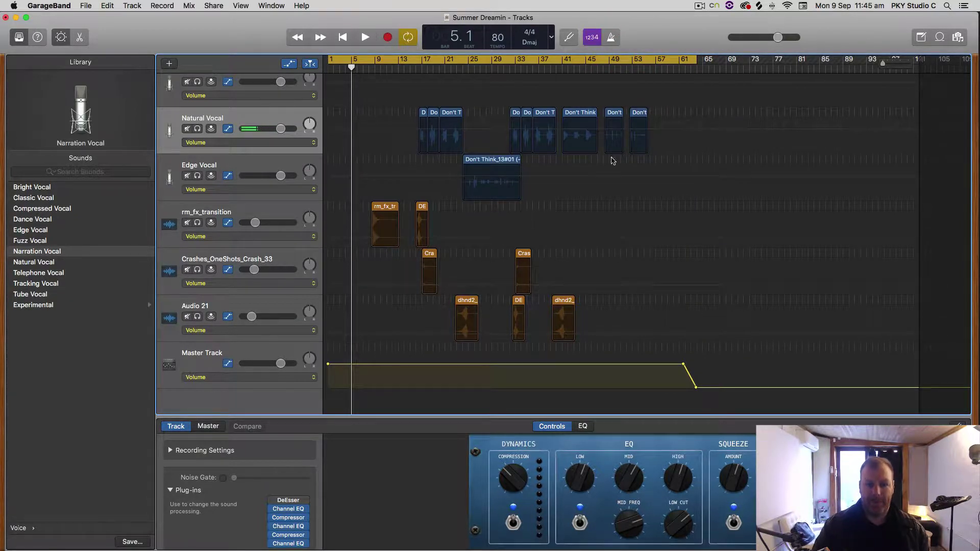
scroll(633, 170, "up", 10)
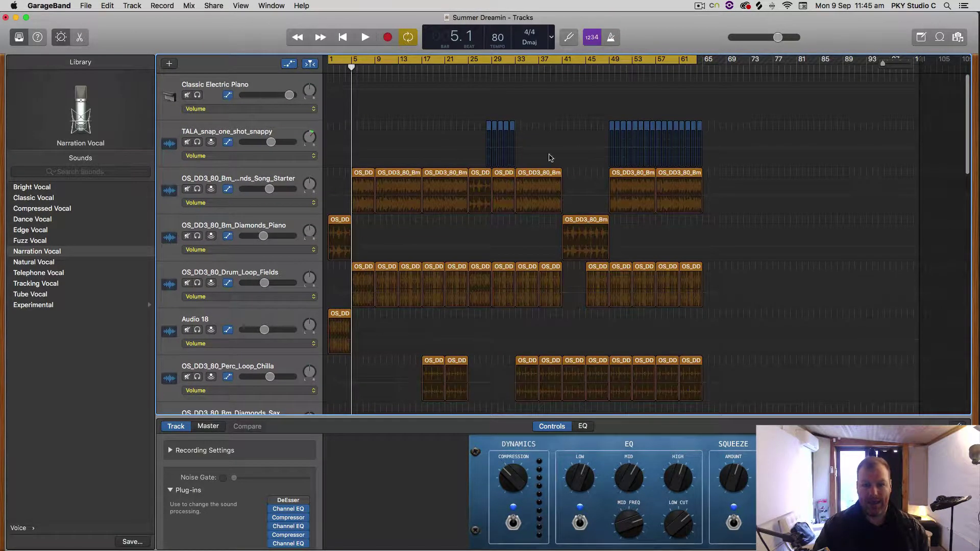
In Export Song to Disk, tick 'Export cycle area' and trim the name to 'Summer Dreamin'
left_click(214, 6)
left_click(259, 99)
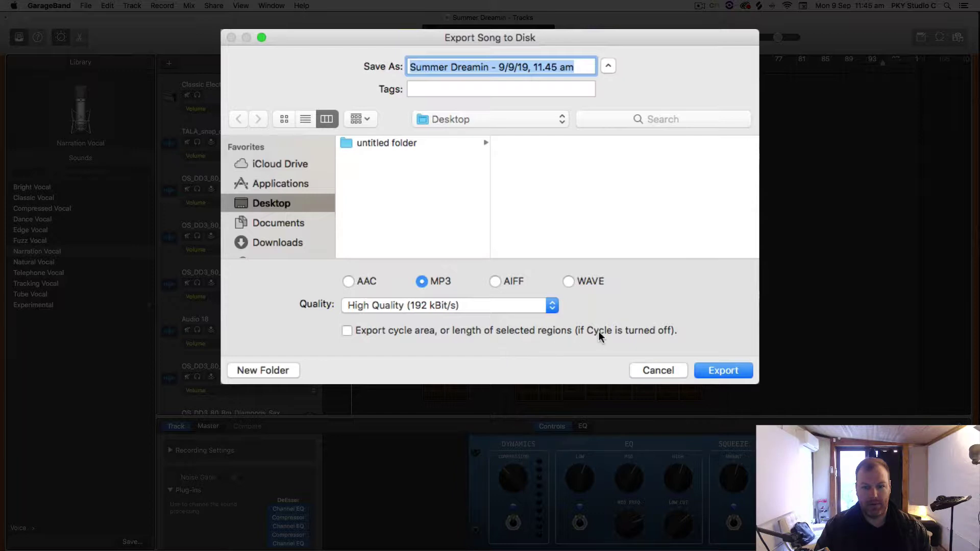
left_click(347, 332)
left_click(346, 331)
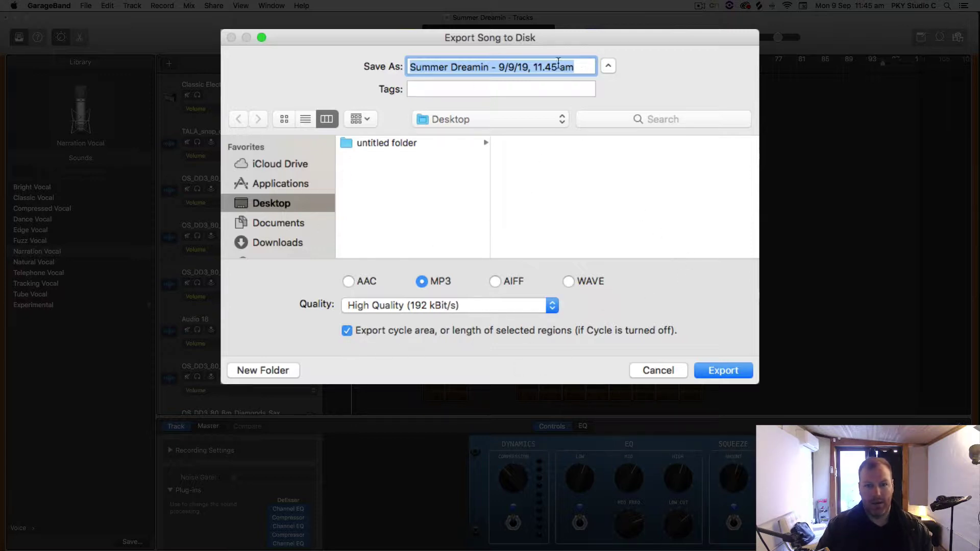
left_click_drag(489, 67, 571, 66)
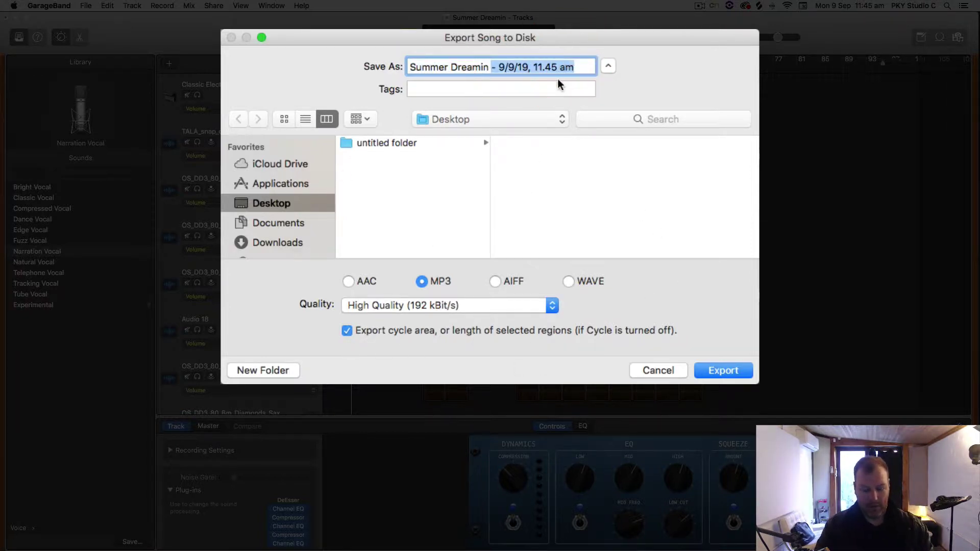
key("BackSpace")
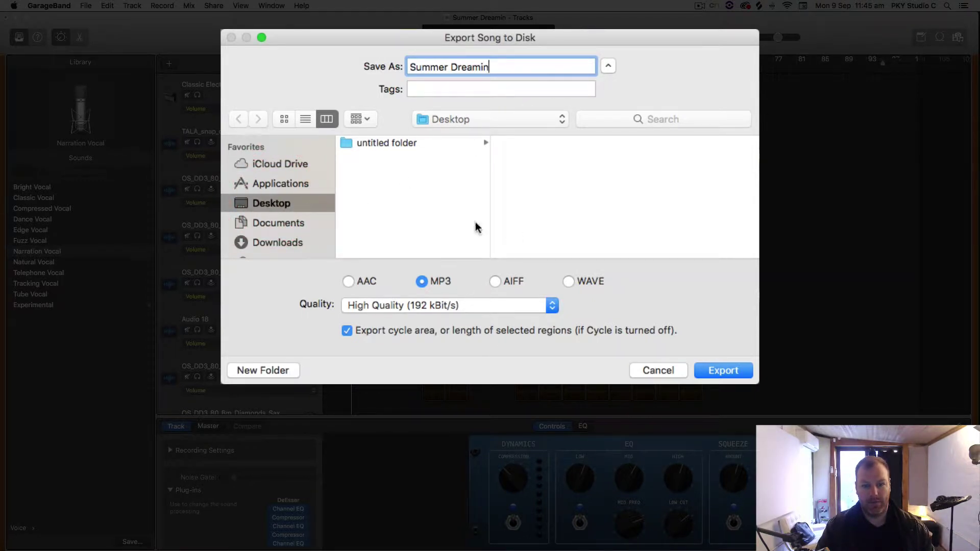
left_click(540, 309)
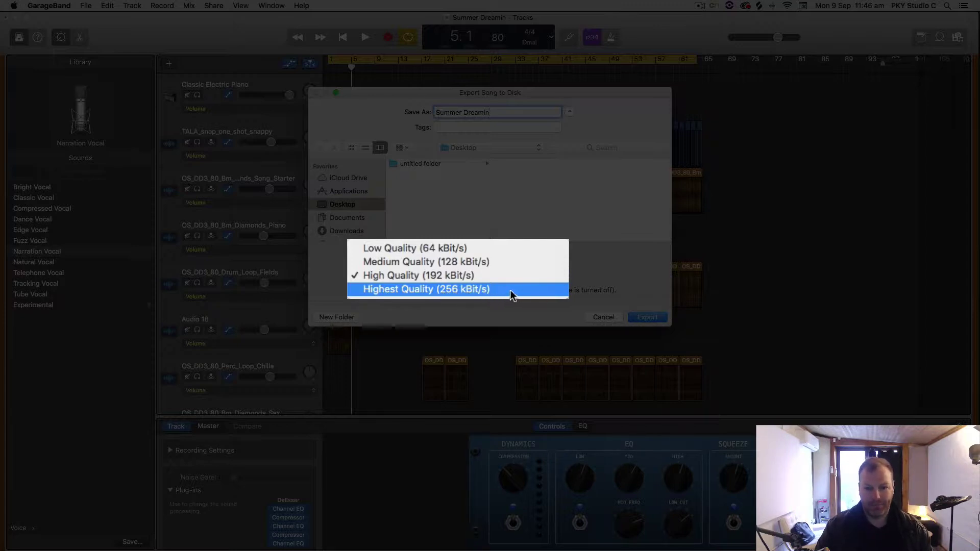
Set MP3 quality to Highest Quality (256 kBit/s), briefly comparing High Quality (192 kBit/s)
left_click(461, 289)
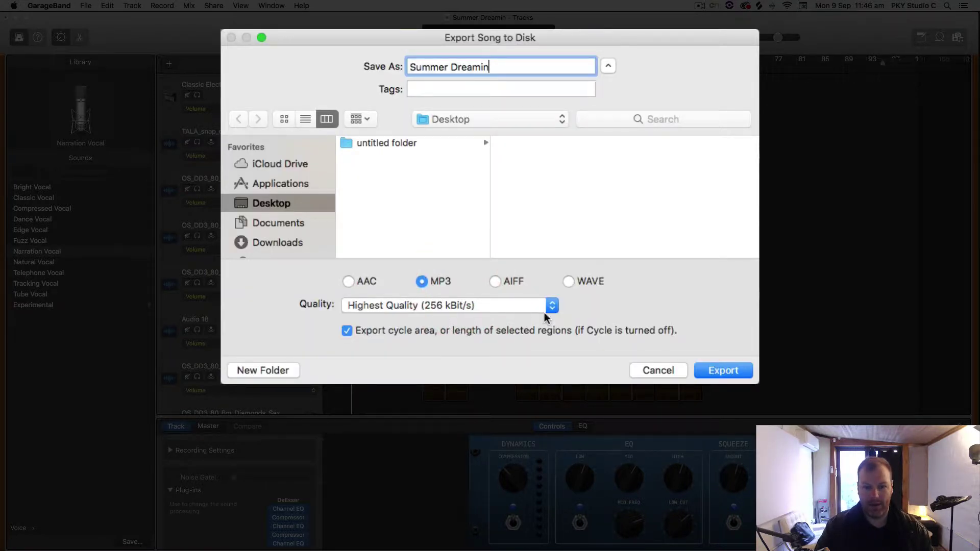
left_click(435, 302)
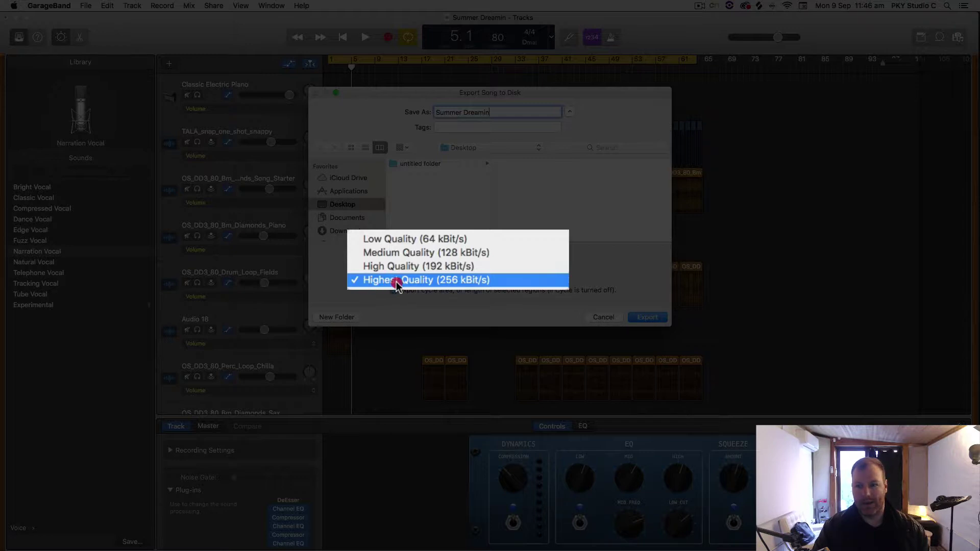
left_click(449, 266)
left_click(467, 276)
left_click(466, 287)
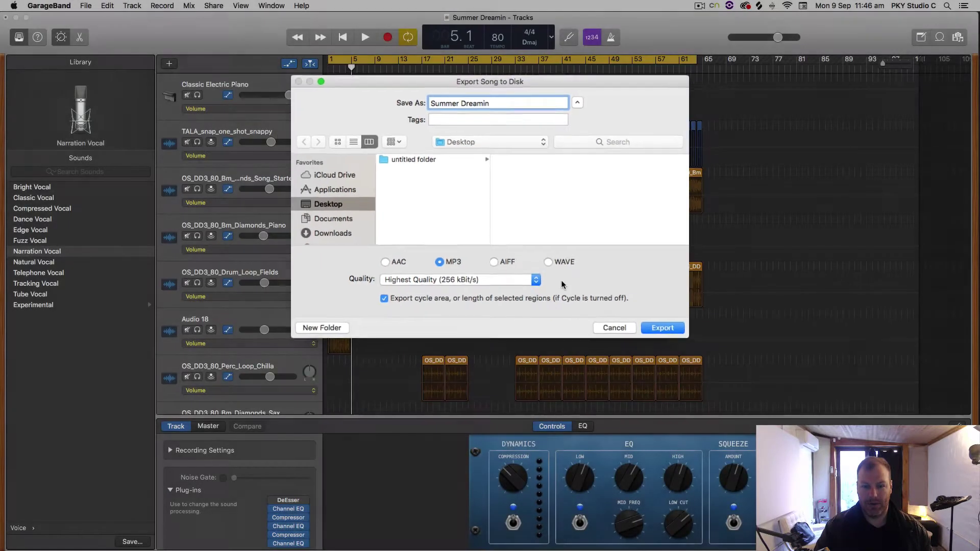
Export Summer Dreamin.mp3 at 256 kBit/s, then show the Desktop and centre the file
left_click(513, 306)
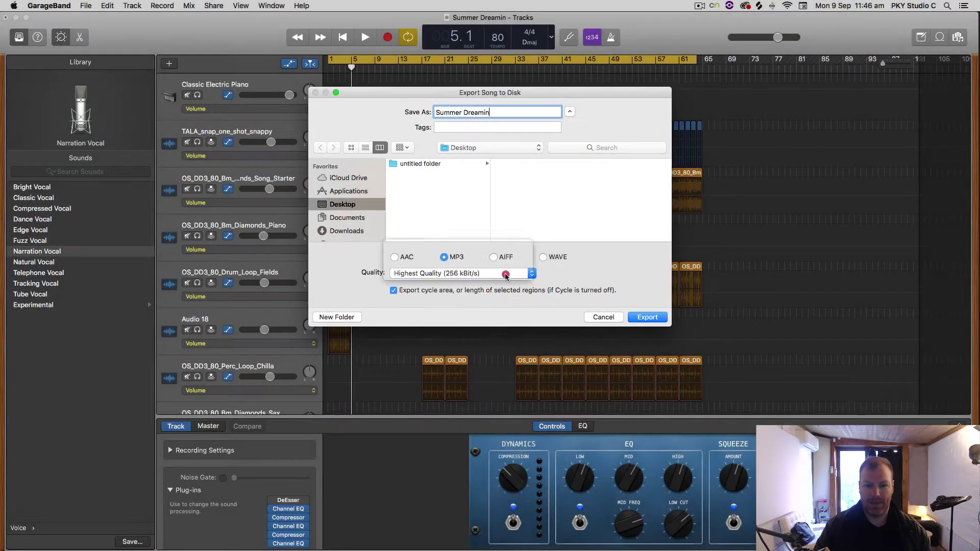
left_click(434, 274)
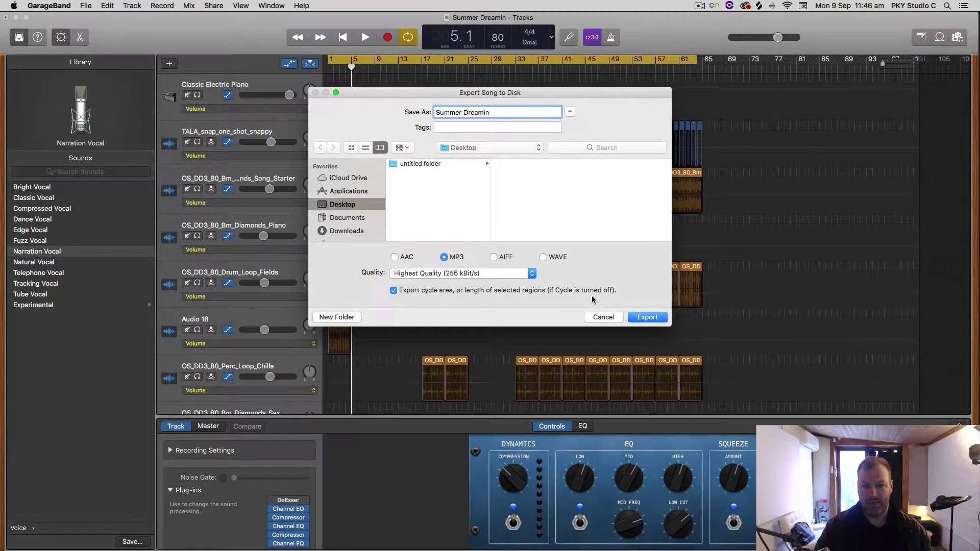
left_click(451, 276)
left_click(449, 273)
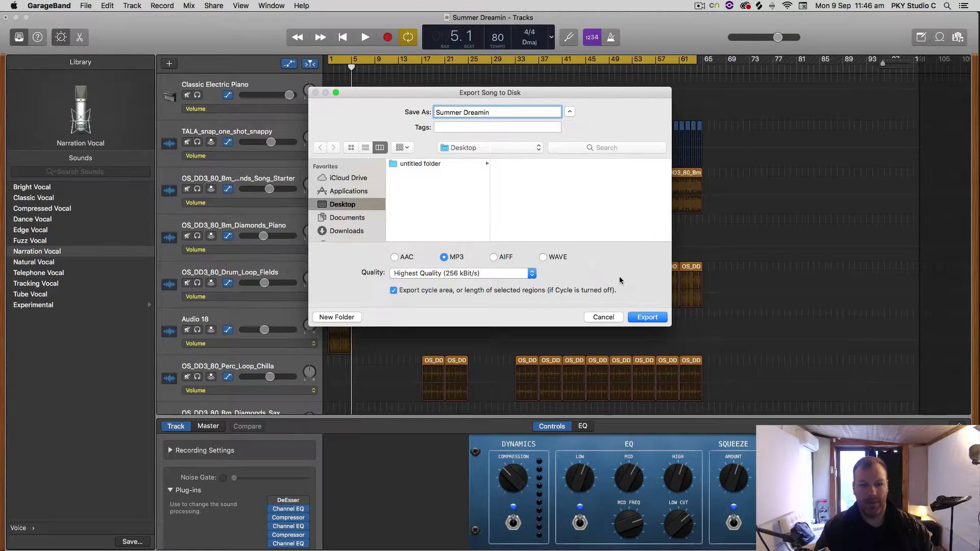
left_click(647, 317)
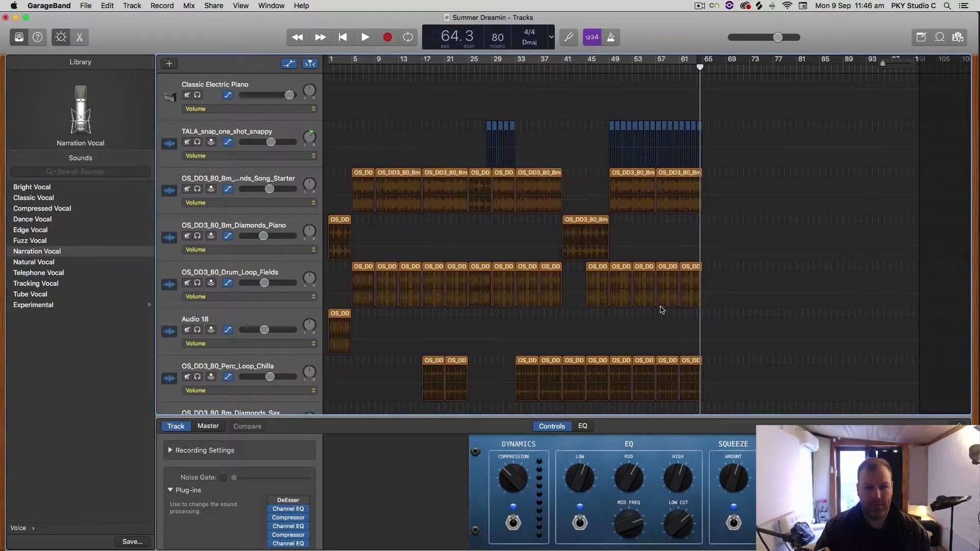
key("F11")
left_click_drag(945, 149, 586, 175)
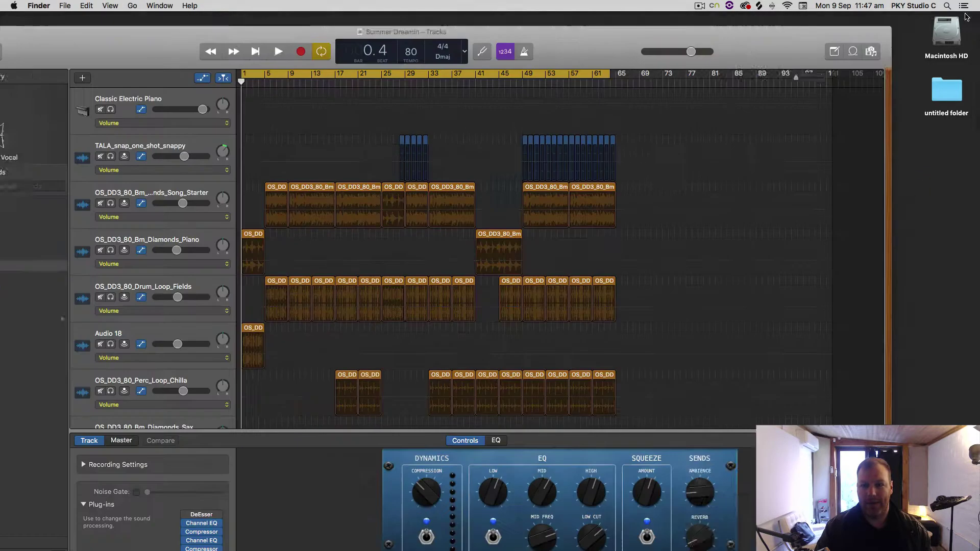
Bring GarageBand back over the desktop and scroll down to the Master Track
key("F11")
scroll(756, 317, "down", 4)
scroll(736, 337, "down", 8)
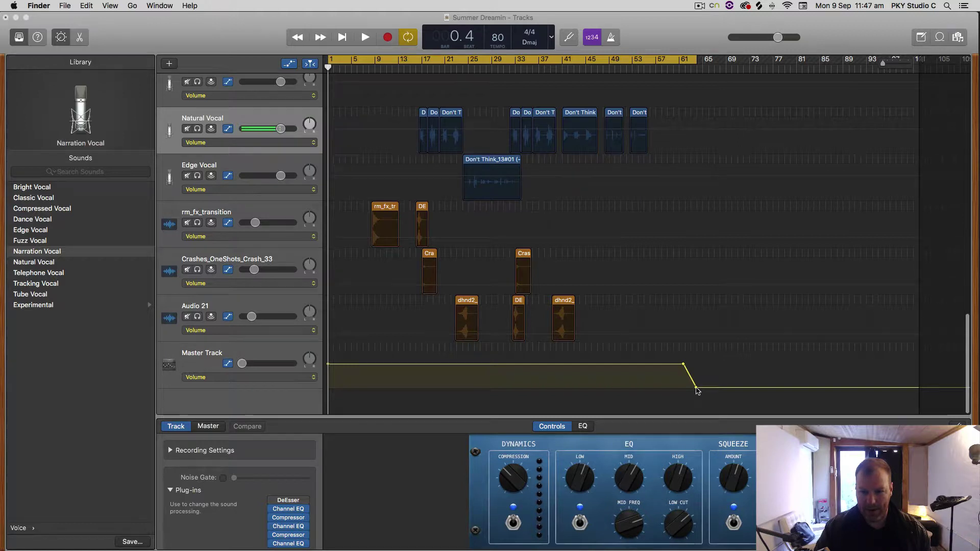
Delete the old lower fade point on the Master Track volume and hide automation
left_click(697, 389)
key("Delete")
left_click(684, 369)
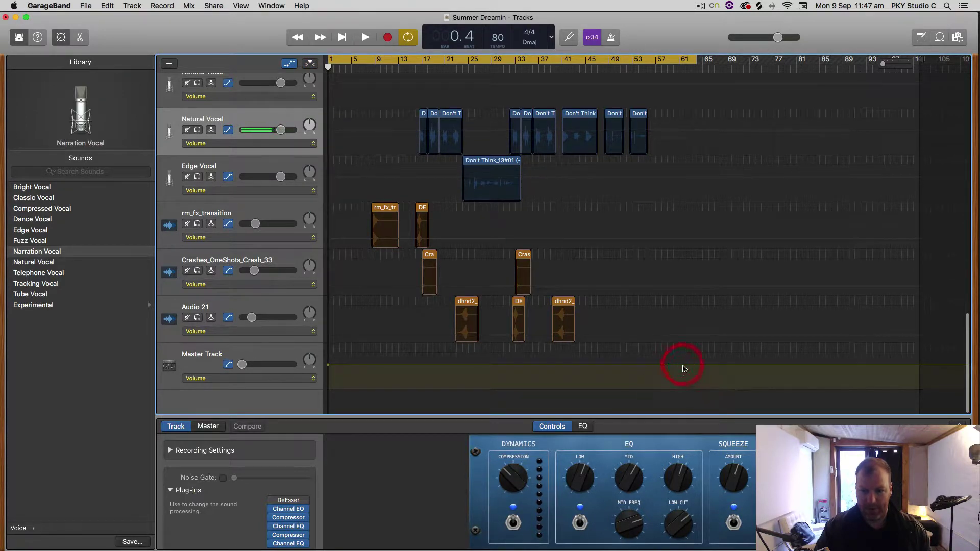
left_click(327, 368)
left_click(685, 367)
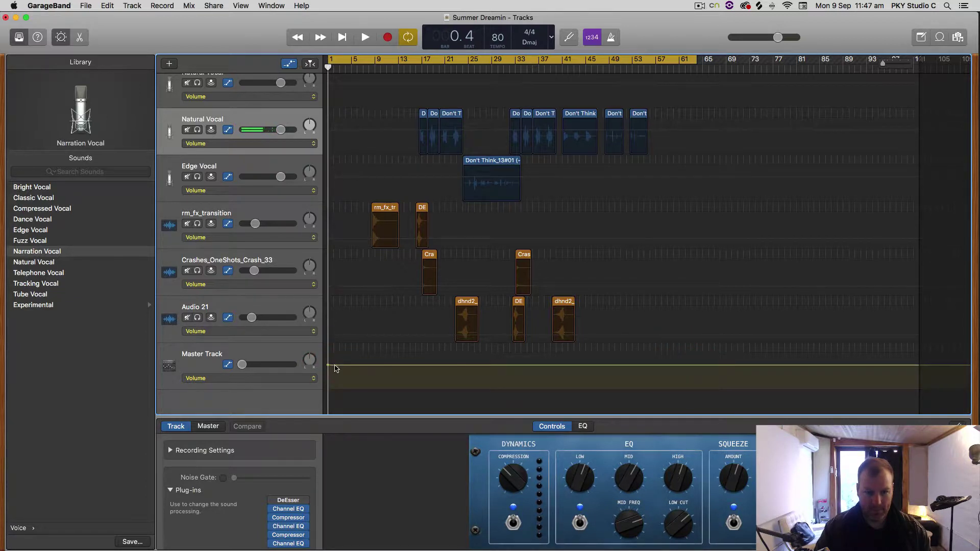
key("a")
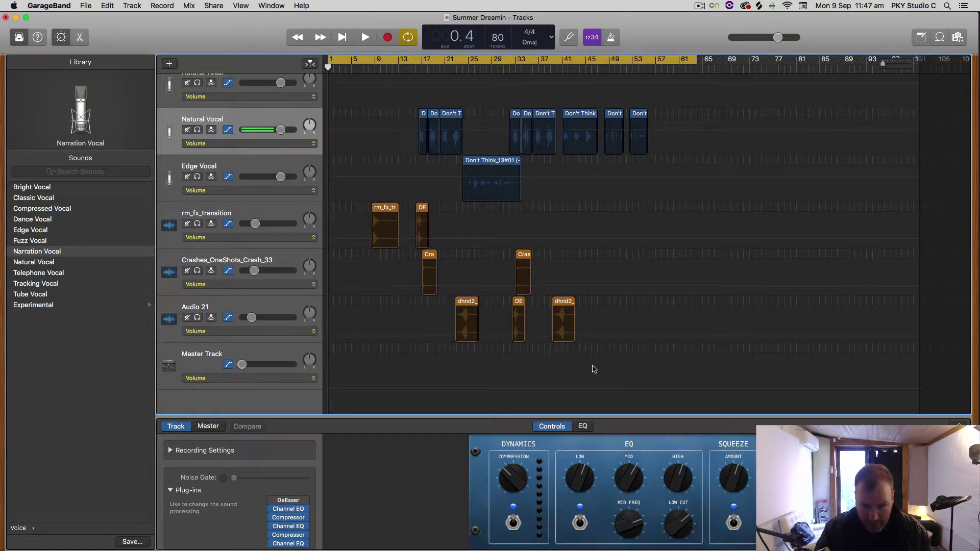
scroll(613, 366, "down", 1)
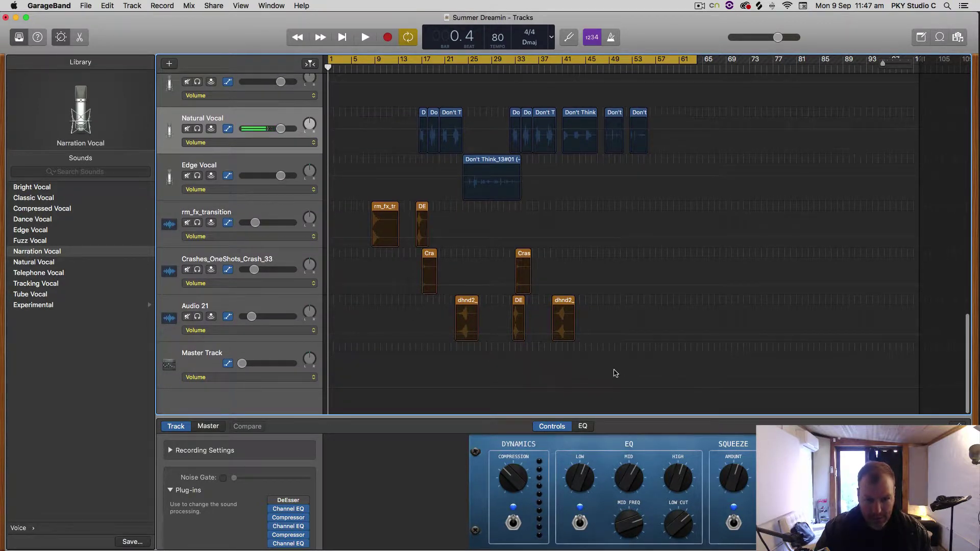
Show Master Track Volume automation, add a +0.7 dB point and raise the start to -2.1 dB
left_click(251, 380)
left_click(192, 383)
left_click(220, 378)
left_click(230, 381)
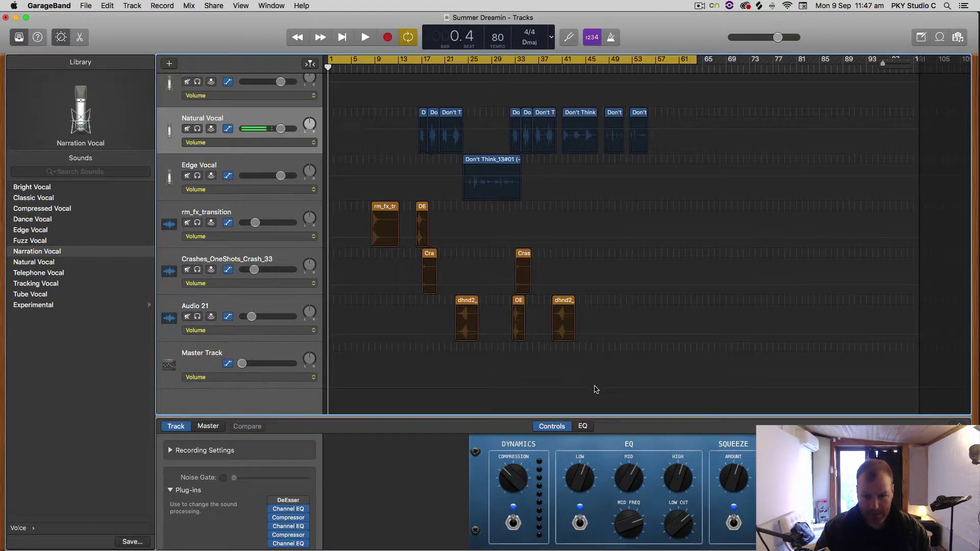
scroll(600, 375, "down", 1)
scroll(600, 375, "up", 1)
left_click(606, 372)
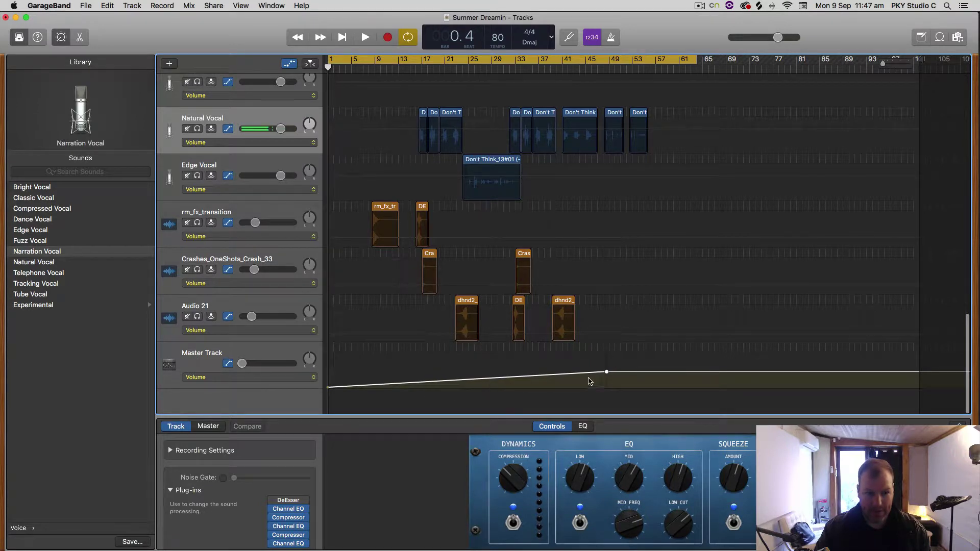
left_click_drag(606, 373, 607, 364)
key("Return")
left_click_drag(328, 388, 328, 364)
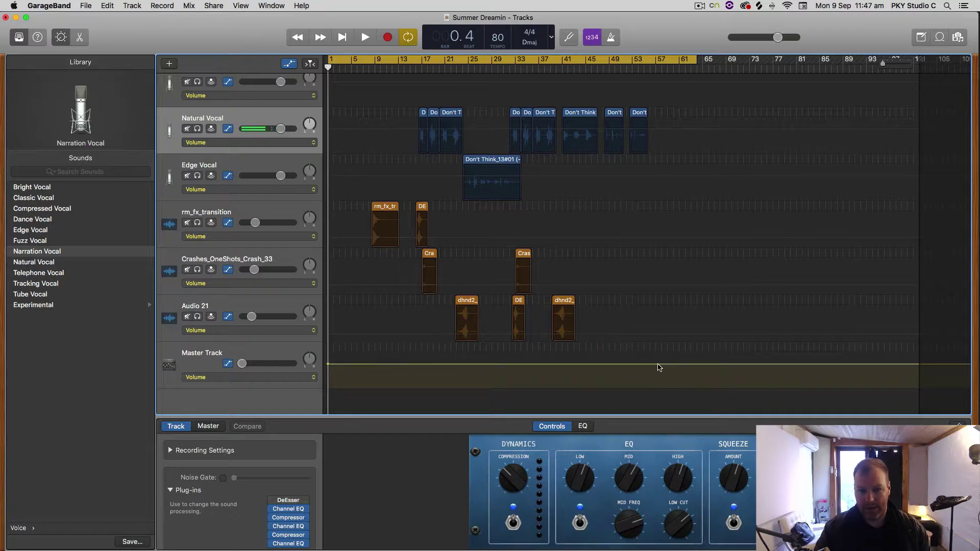
Add a master volume point near bar 65 and pull the end down into a fade-out
left_click(658, 365)
left_click_drag(701, 365, 675, 365)
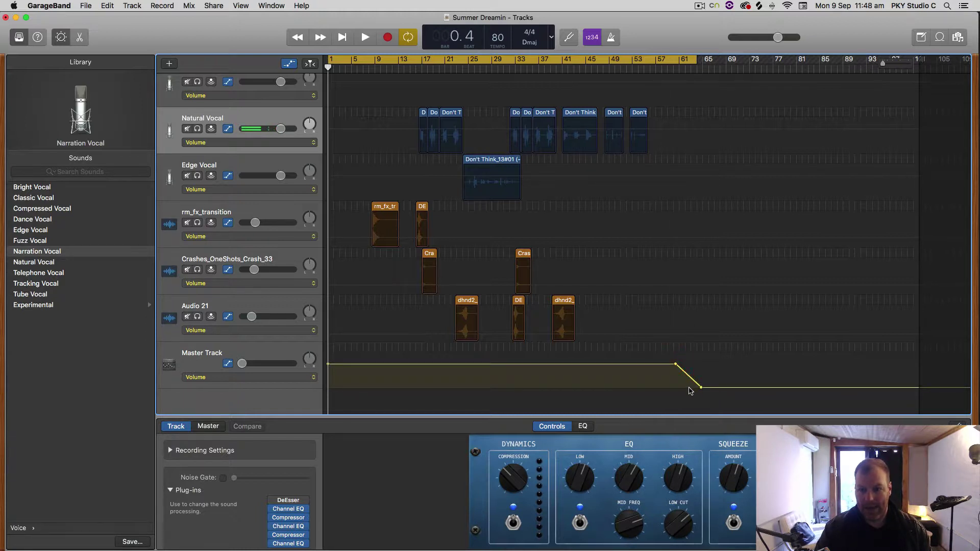
left_click_drag(700, 388, 697, 387)
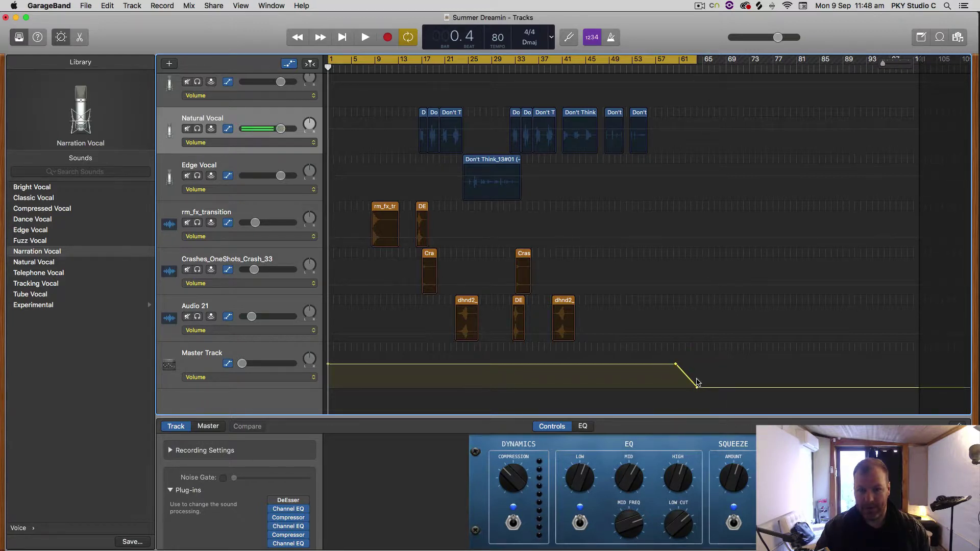
scroll(684, 347, "up", 15)
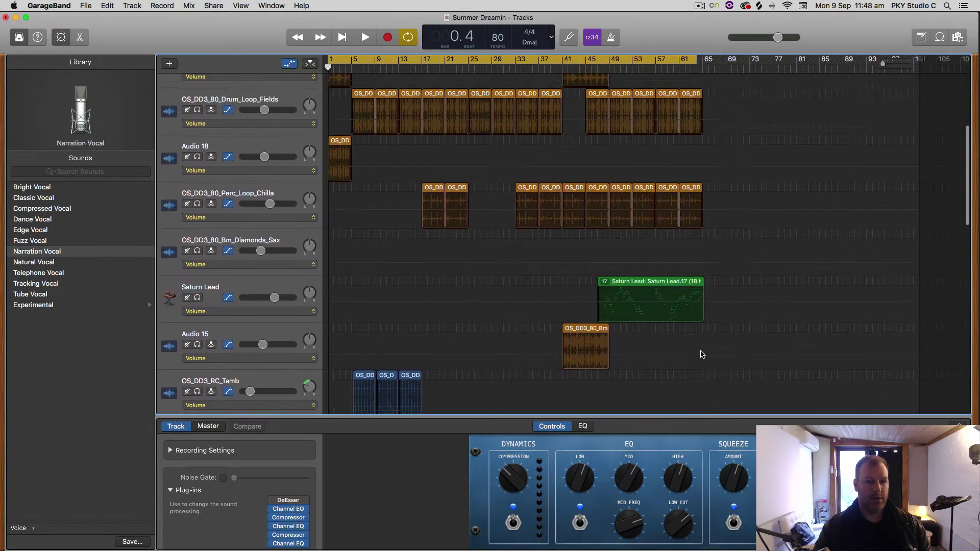
scroll(678, 321, "down", 15)
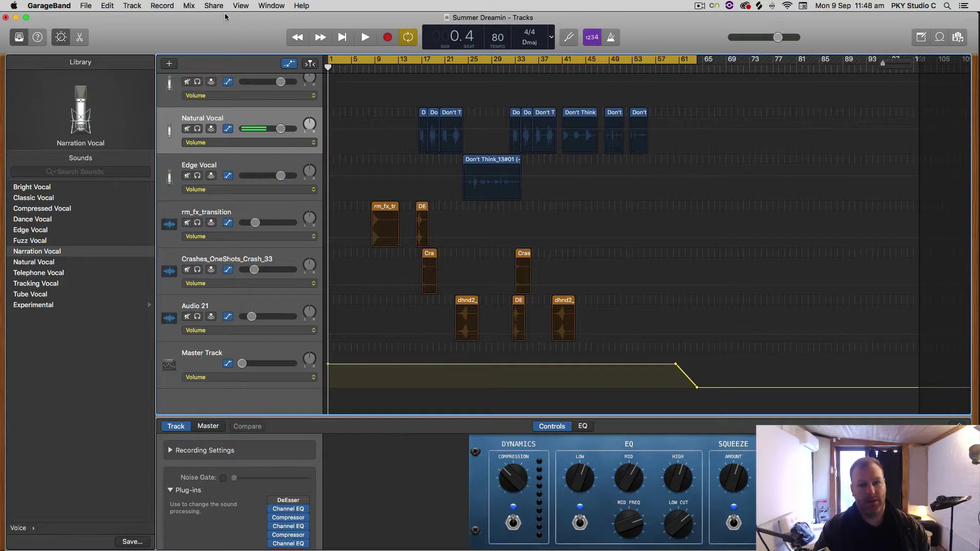
Set up Export Song to Disk as a WAVE file at Uncompressed 24-bit quality
left_click(214, 6)
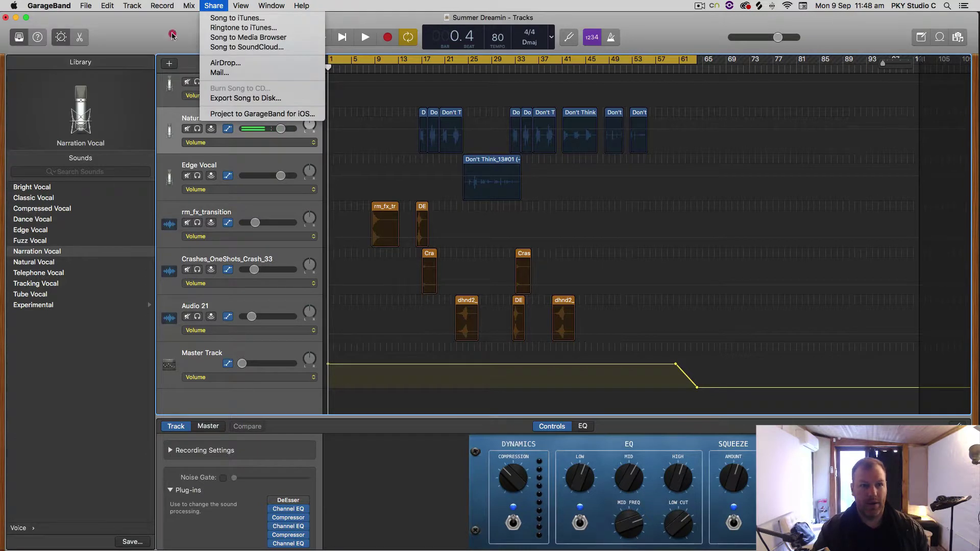
left_click(168, 14)
left_click(209, 4)
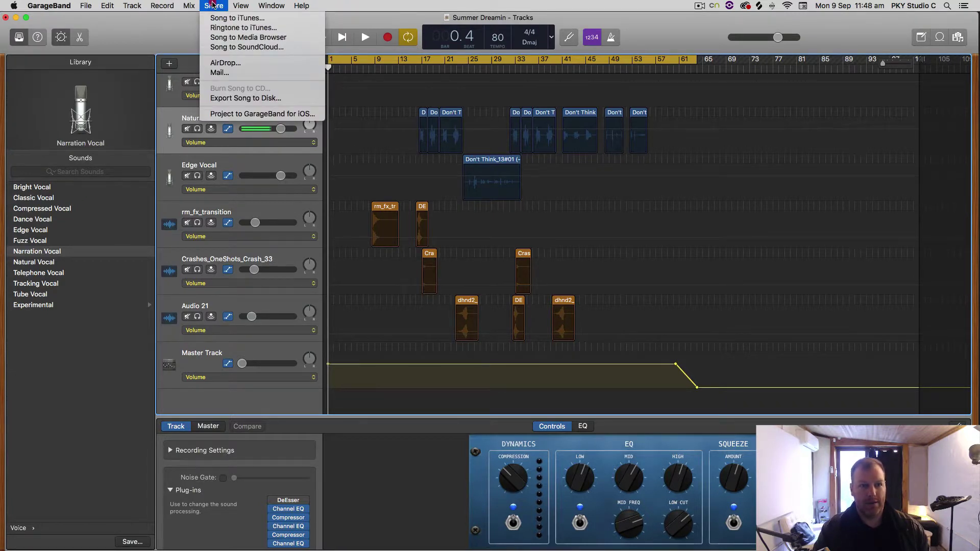
left_click(245, 98)
left_click(544, 257)
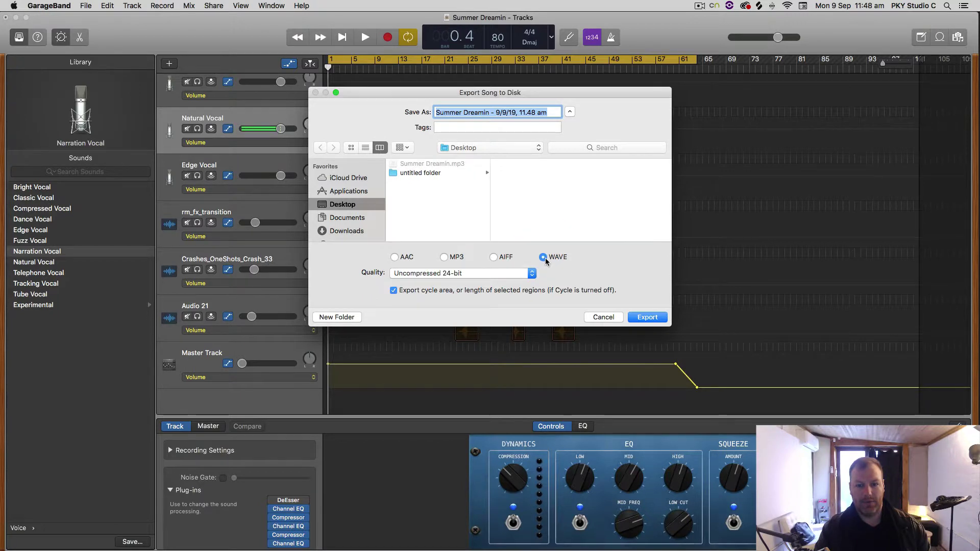
left_click(459, 274)
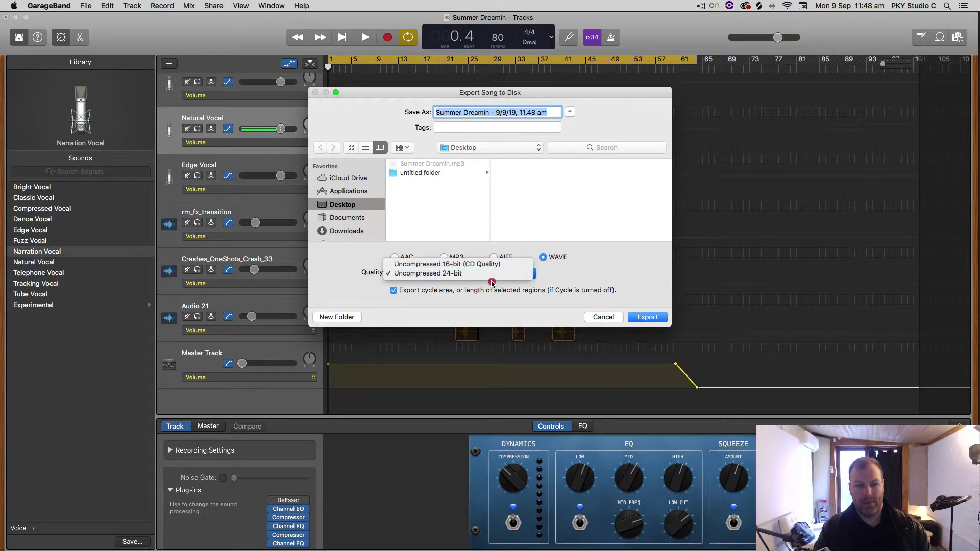
left_click(443, 274)
left_click(466, 275)
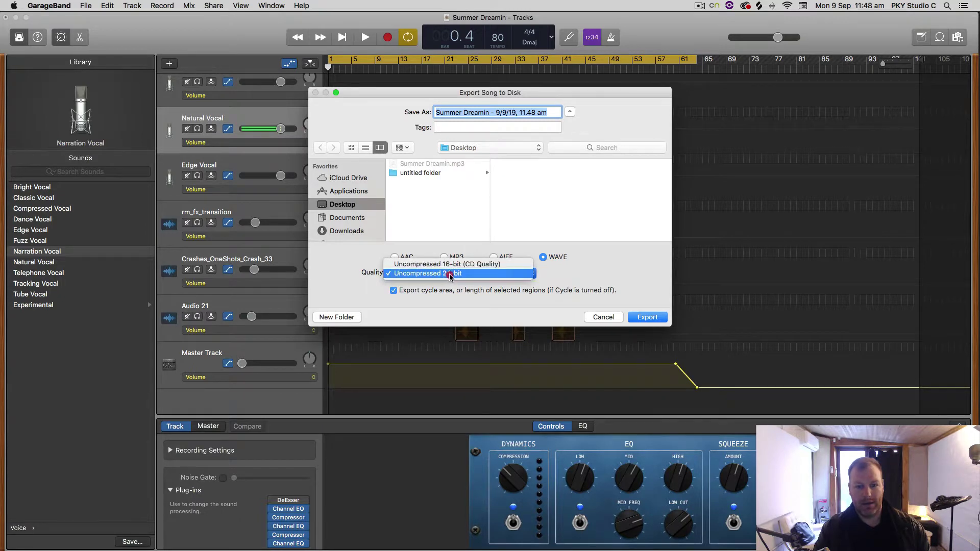
left_click(472, 249)
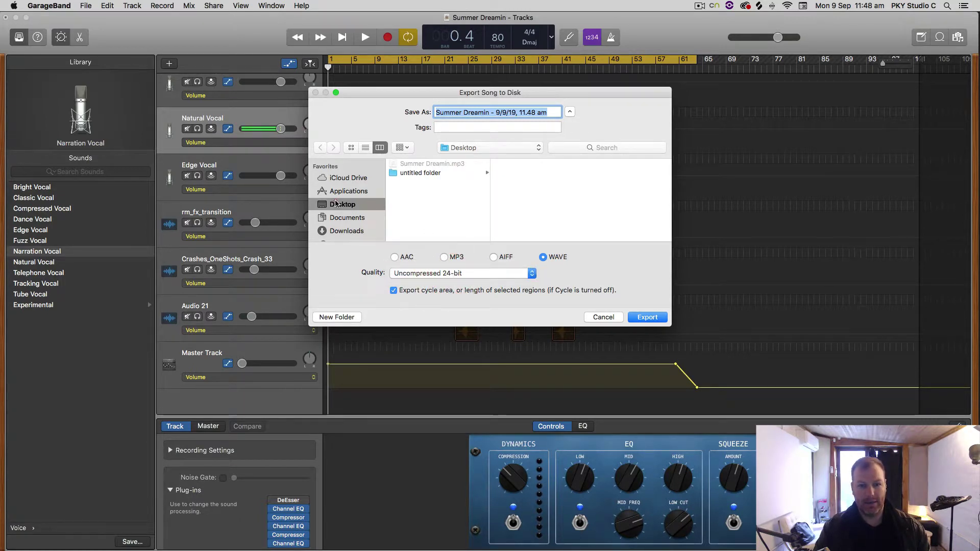
Name the file 'Summer Dreamin_2' and export it to the Desktop
left_click(444, 165)
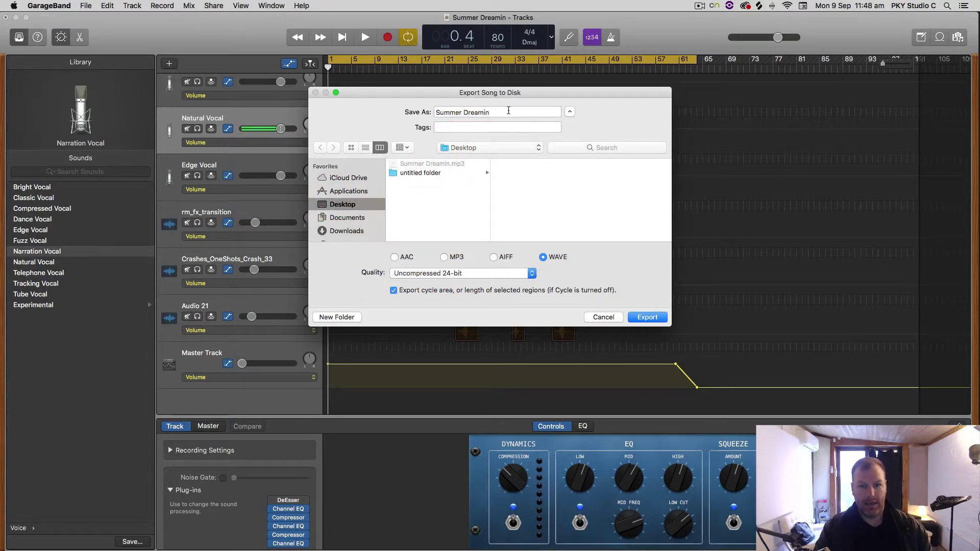
left_click(505, 114)
type("2")
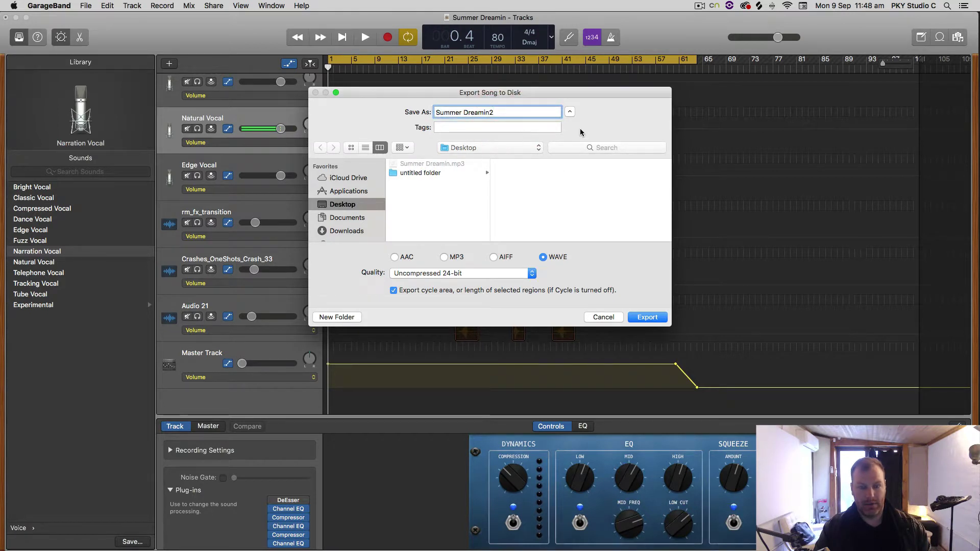
key("BackSpace")
type("_2")
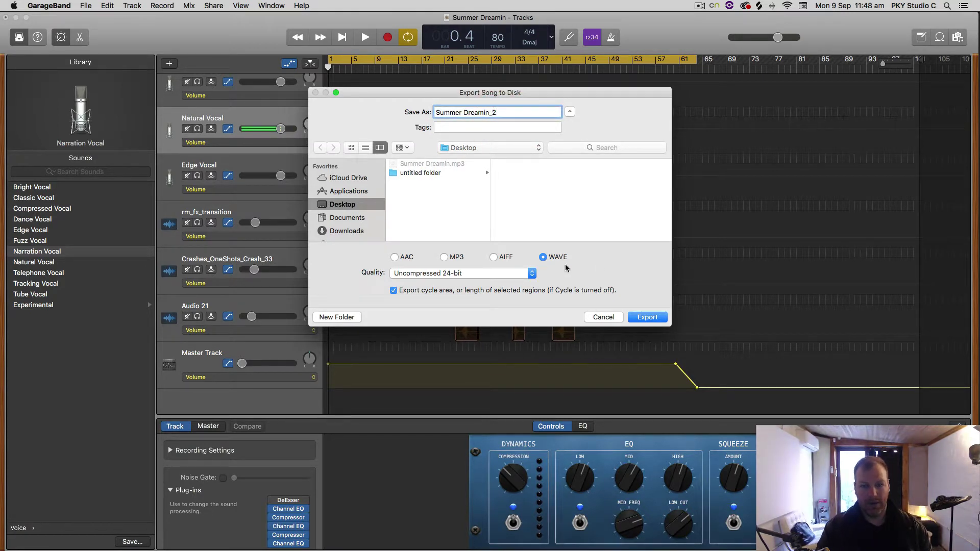
left_click(647, 317)
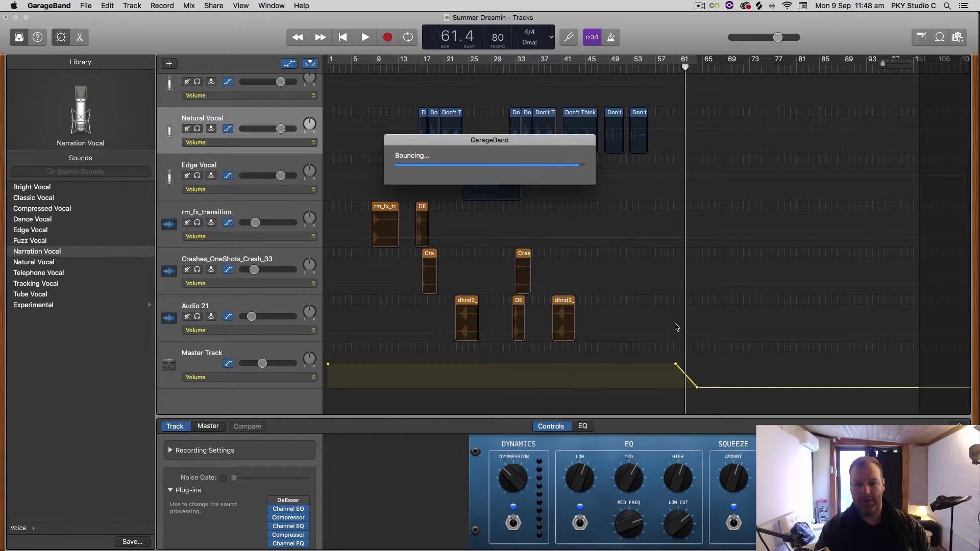
Minimize GarageBand, set Summer Dreamin_2.wav beside Summer Dreamin.mp3 on the desktop, and show its Open With apps
left_click(15, 17)
left_click_drag(523, 80, 360, 67)
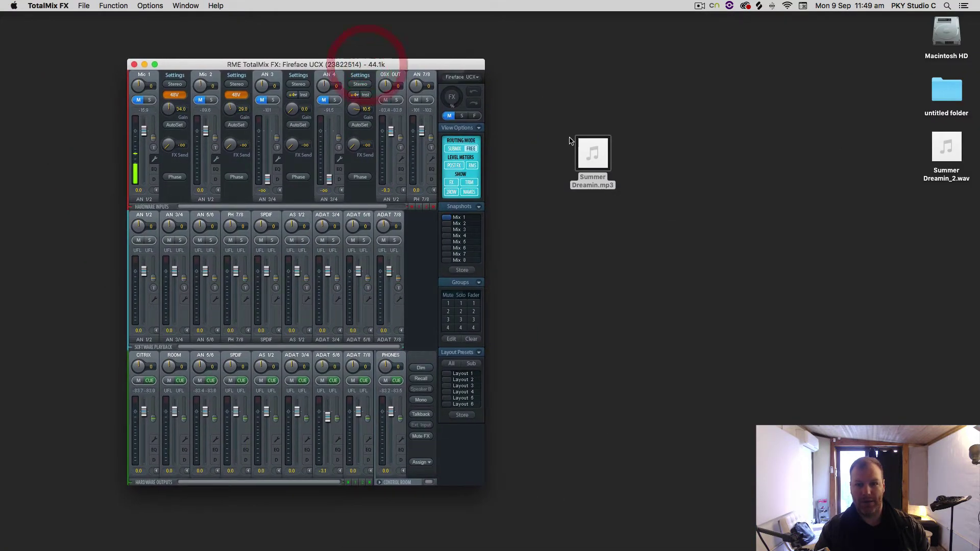
left_click_drag(591, 153, 697, 105)
left_click_drag(945, 148, 758, 102)
left_click_drag(680, 98, 612, 105)
left_click_drag(759, 102, 672, 99)
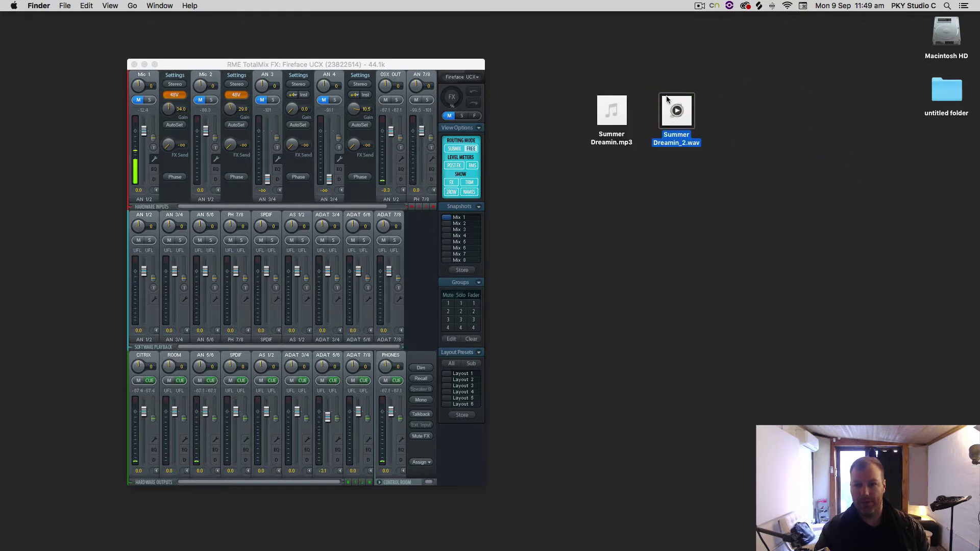
right_click(667, 99)
mouse_move(688, 112)
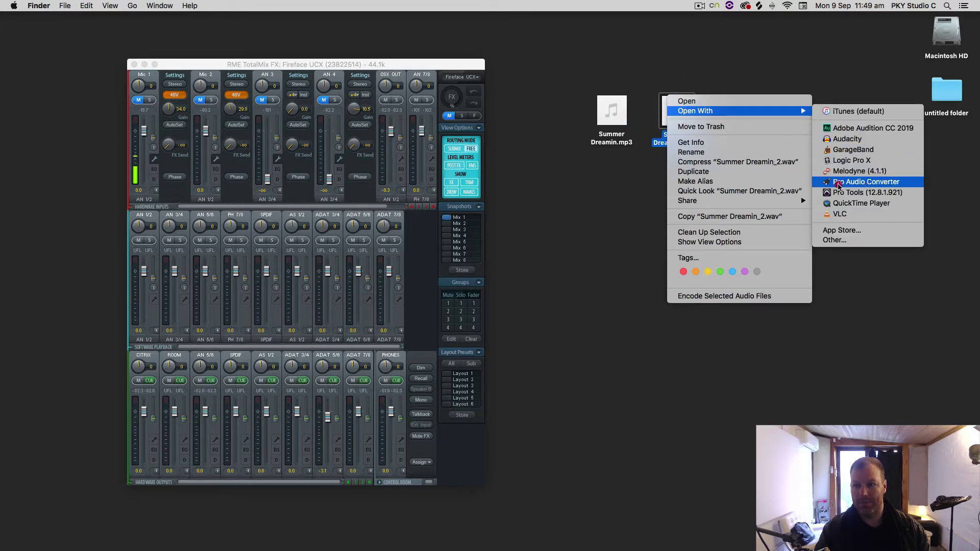
Open Summer Dreamin_2.wav in Pro Audio Converter and set the MP3 bitrate to 320 kbps
left_click(839, 183)
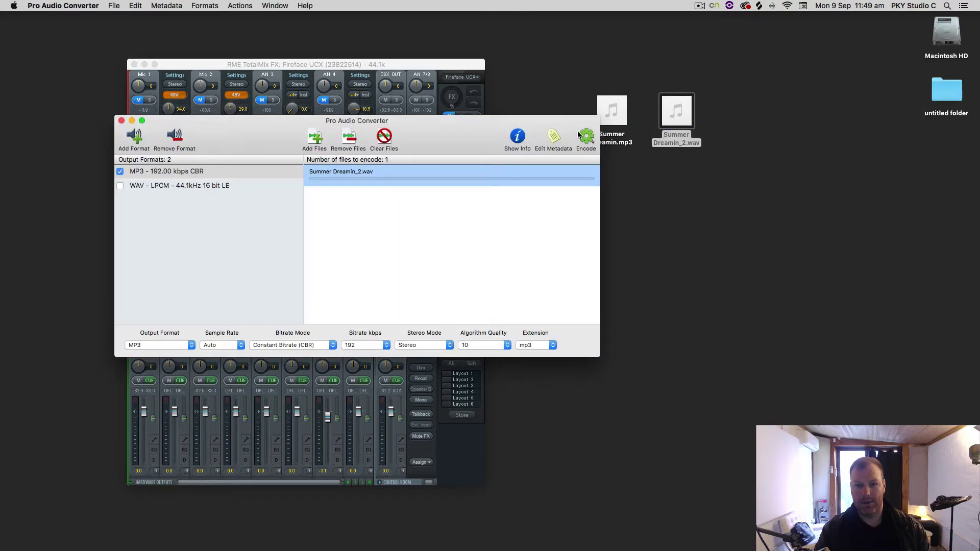
left_click_drag(455, 129, 569, 182)
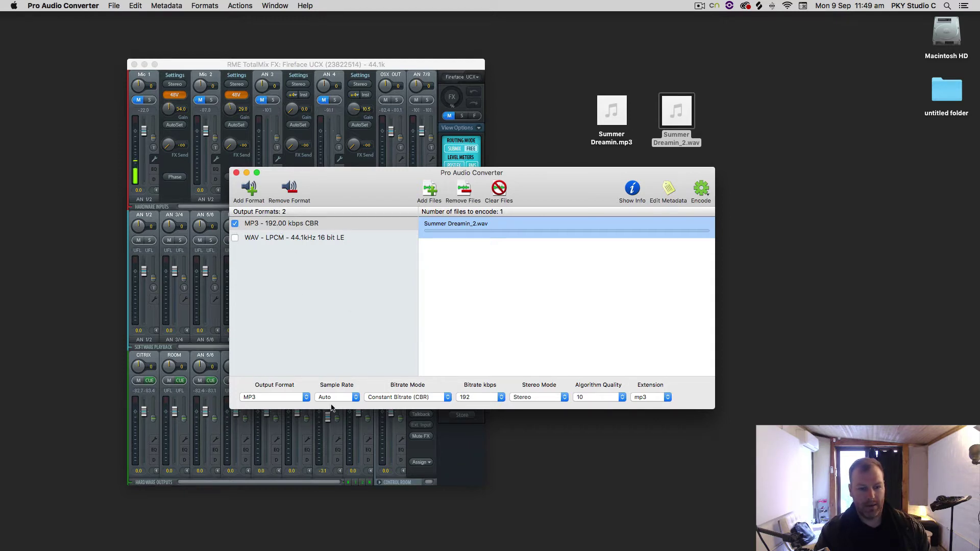
left_click(469, 402)
left_click(474, 414)
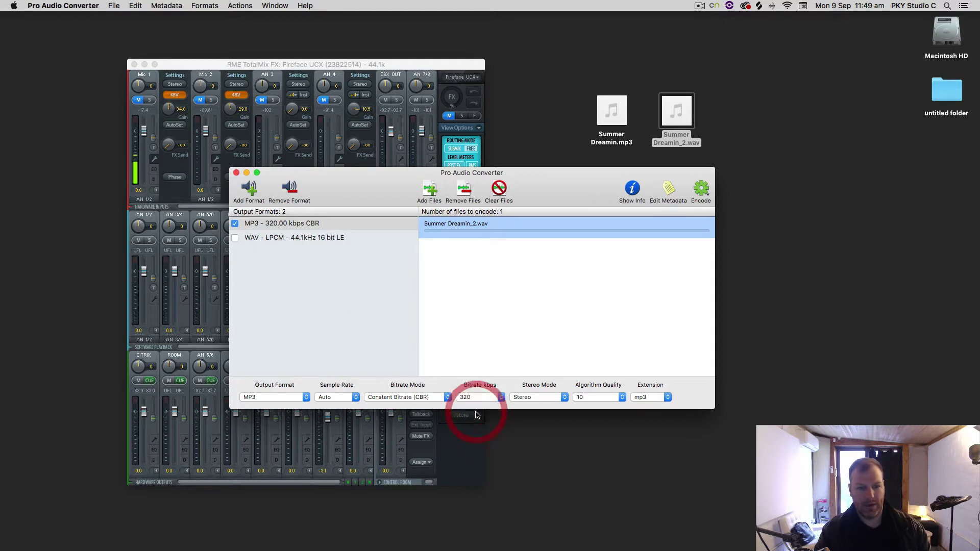
Encode to Summer Dreamin_2.mp3 with Desktop write access, placing it beside the wav
left_click(702, 188)
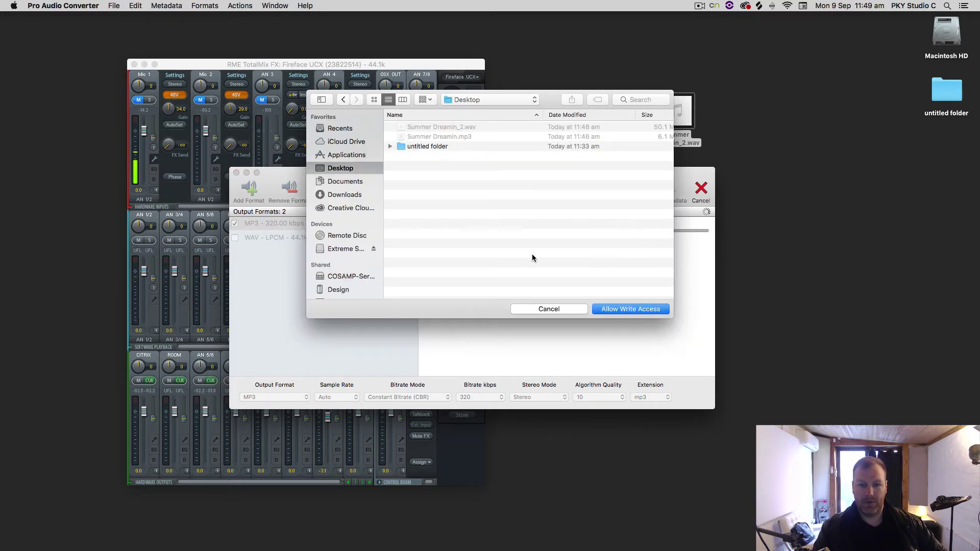
left_click(651, 309)
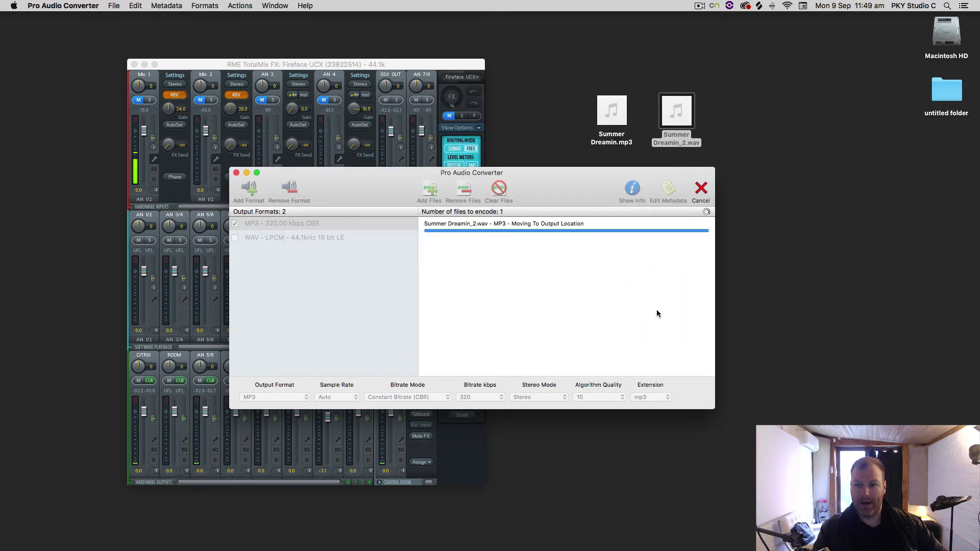
left_click_drag(932, 158, 734, 122)
left_click_drag(623, 169, 500, 166)
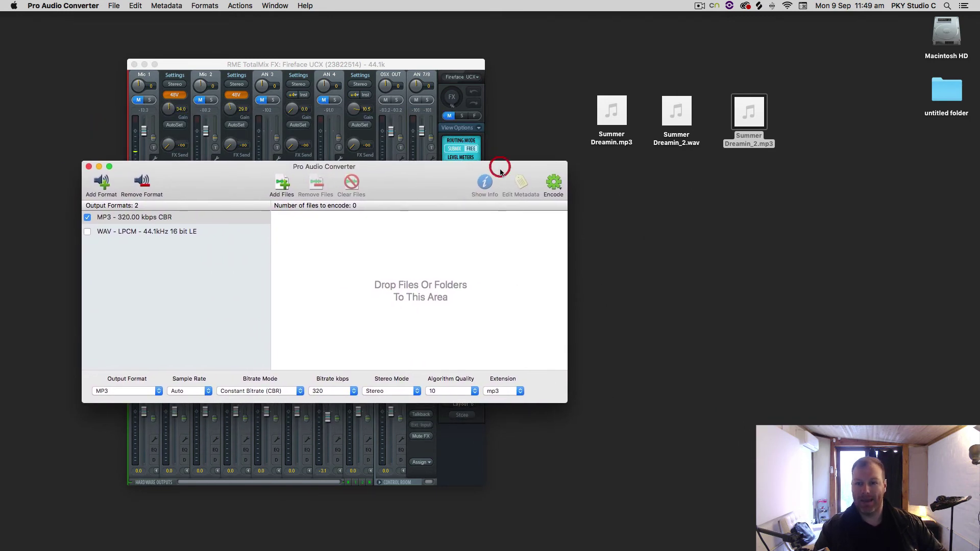
Return to the Summer Dreamin project with Cmd+Tab and turn off the cycle region
mouse_move(534, 541)
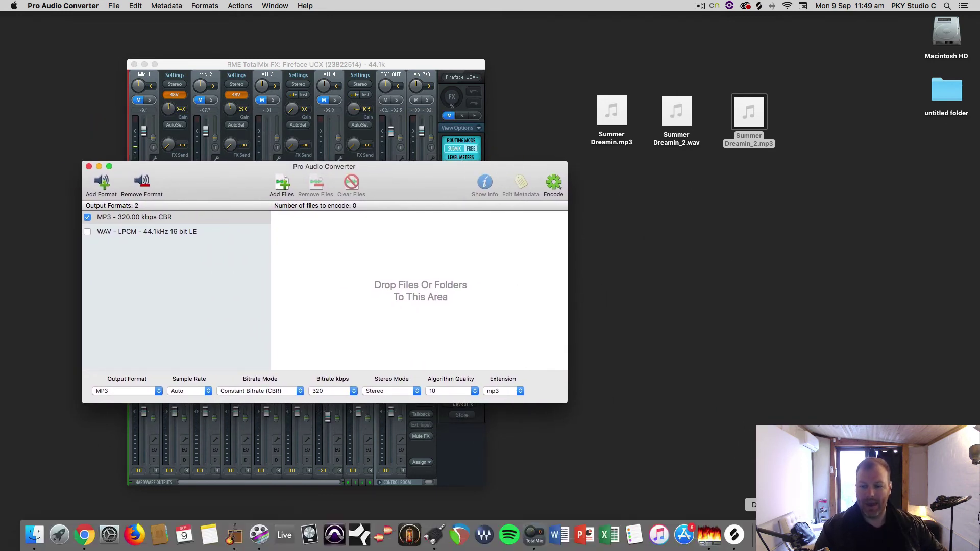
key("super+Tab")
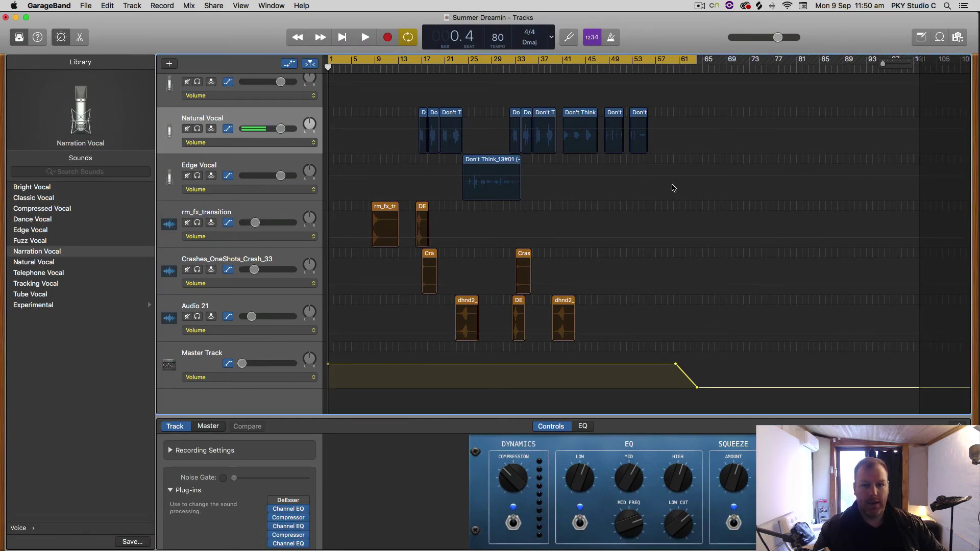
left_click(409, 38)
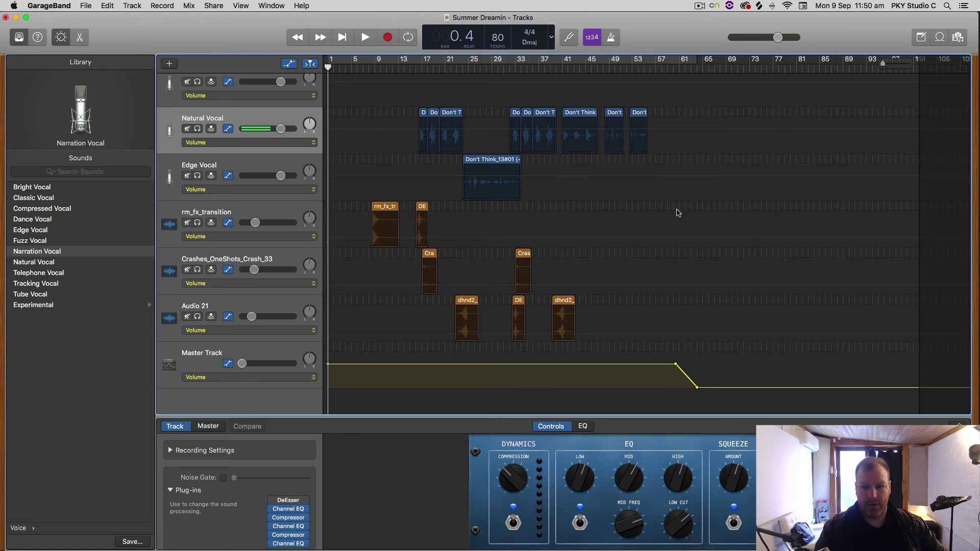
Hide the volume automation lanes in the track list
scroll(648, 213, "up", 15)
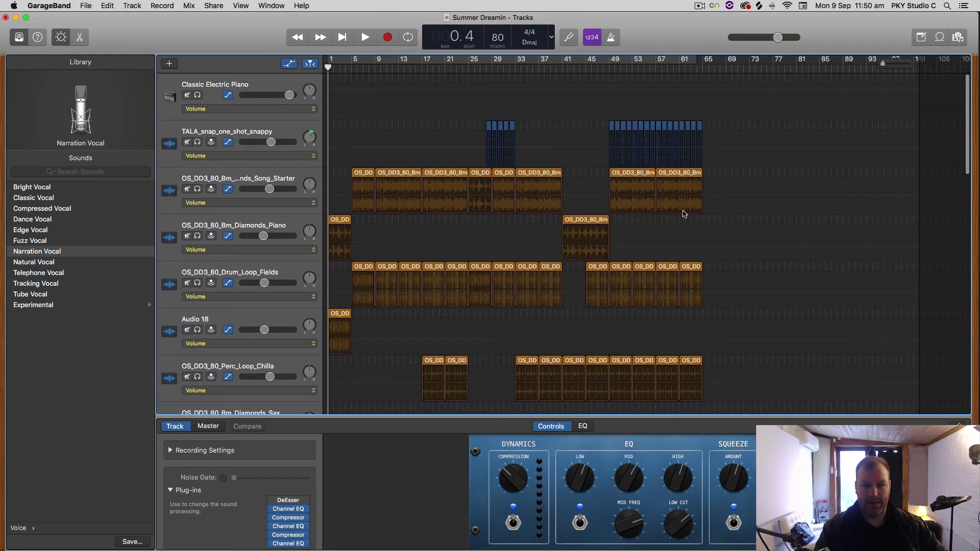
scroll(330, 72, "down", 15)
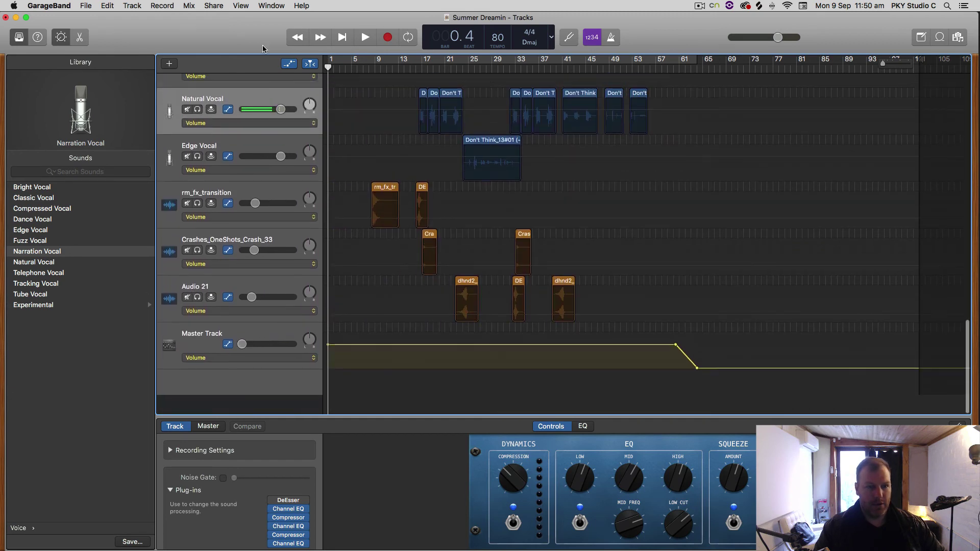
left_click(289, 63)
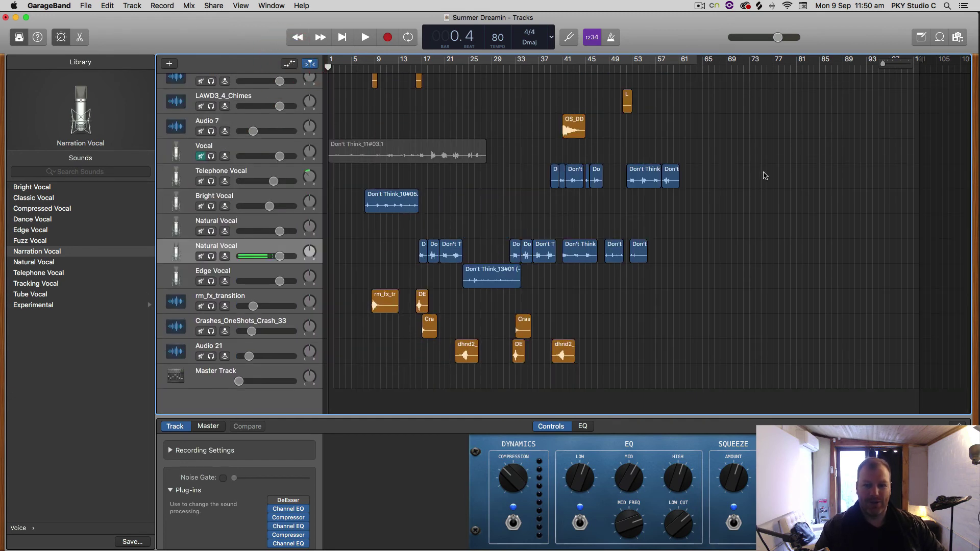
scroll(751, 179, "up", 10)
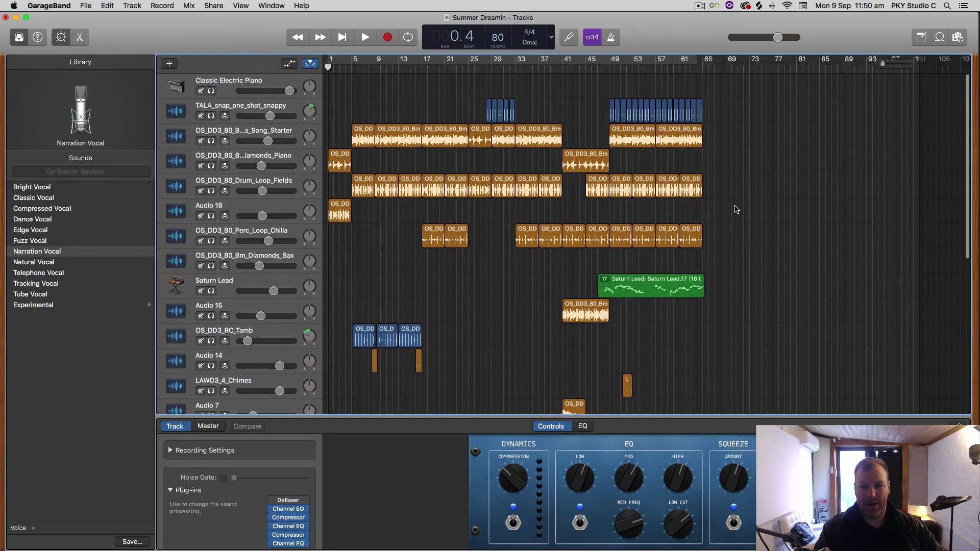